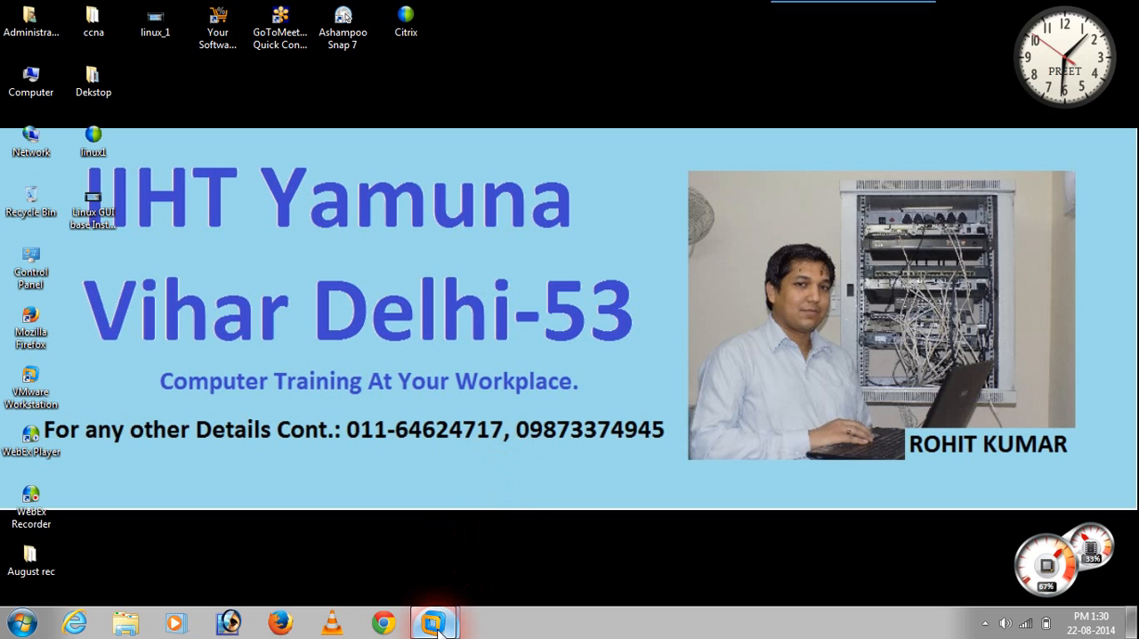
Step: Switch to VMware Workstation and review the Red Hat Enterprise Linux 6 machine's memory, hard disk and CD/DVD 2 settings
mouse_move(438, 629)
left_click(494, 534)
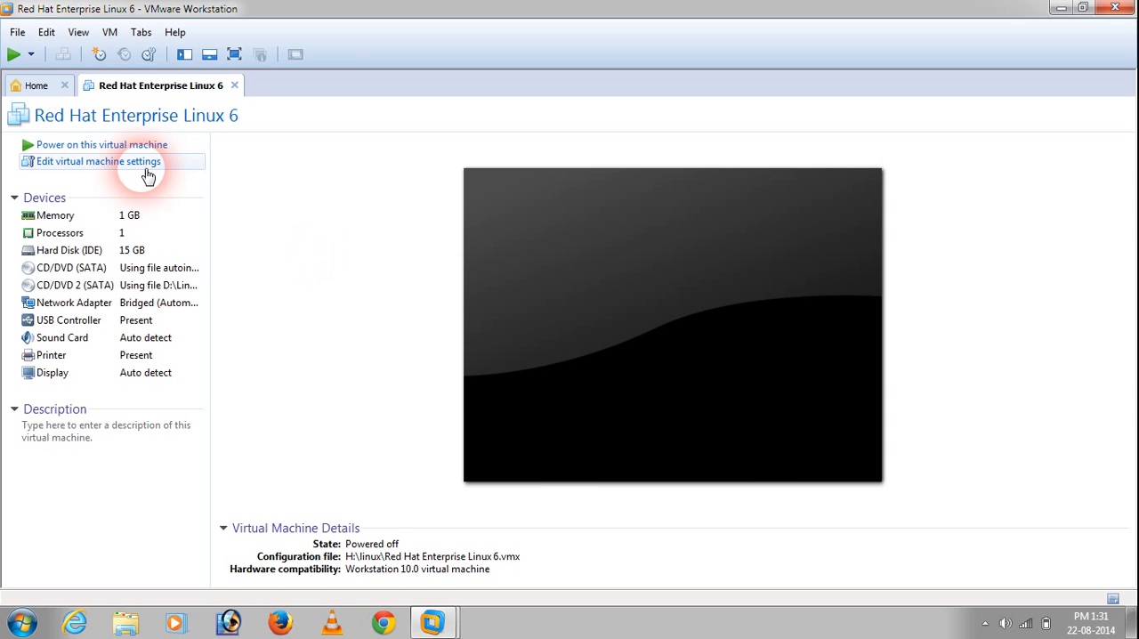
left_click(92, 166)
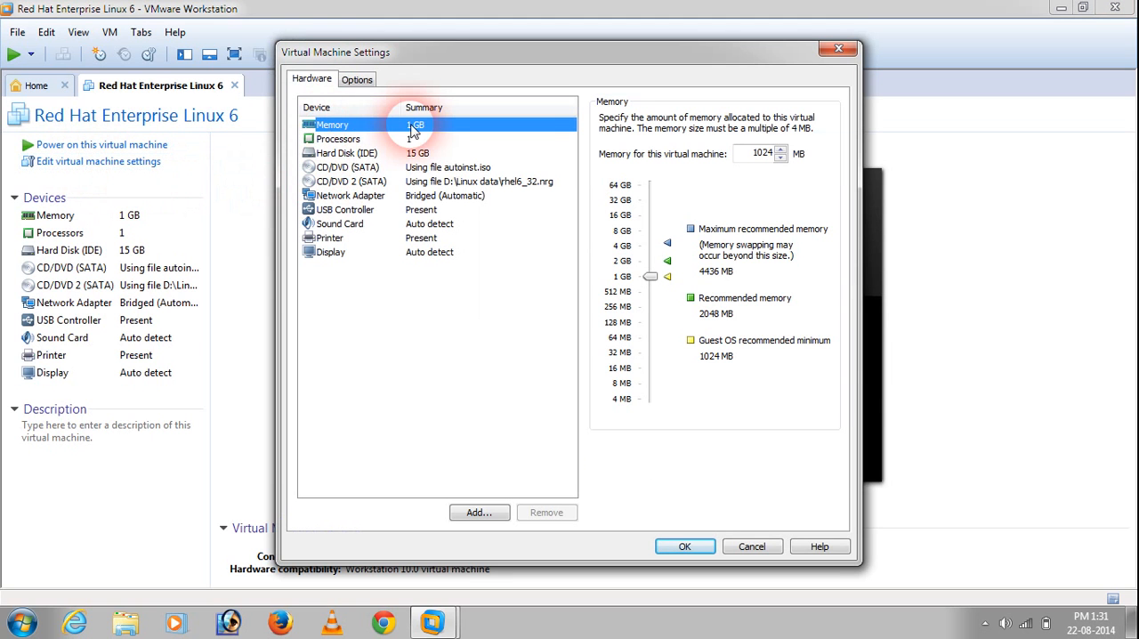
left_click(427, 153)
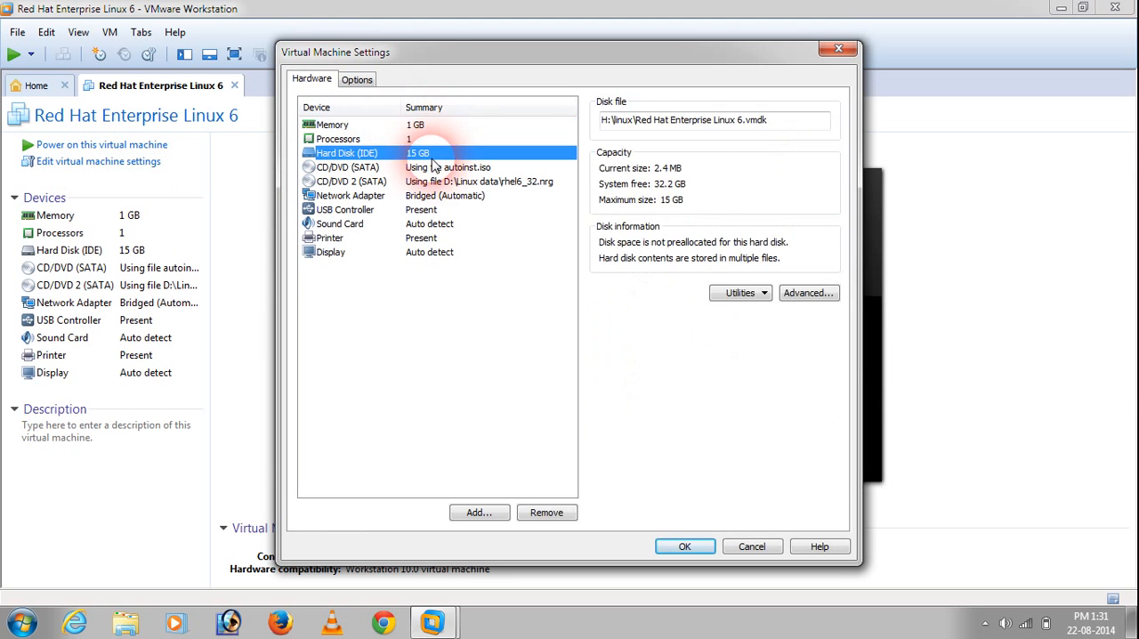
left_click(496, 182)
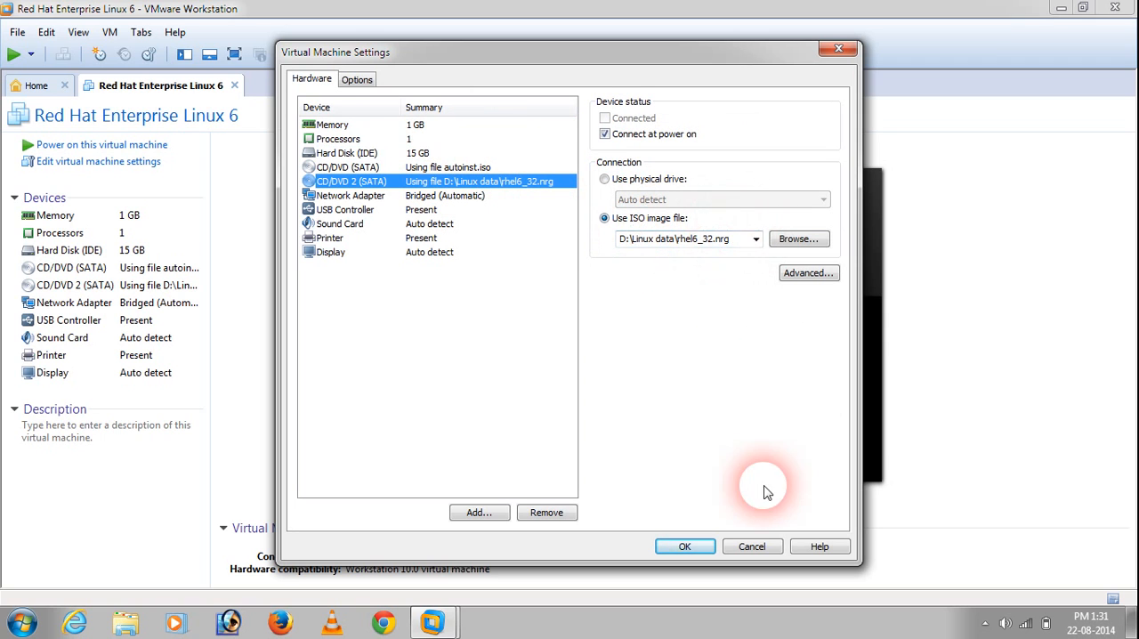
left_click(683, 545)
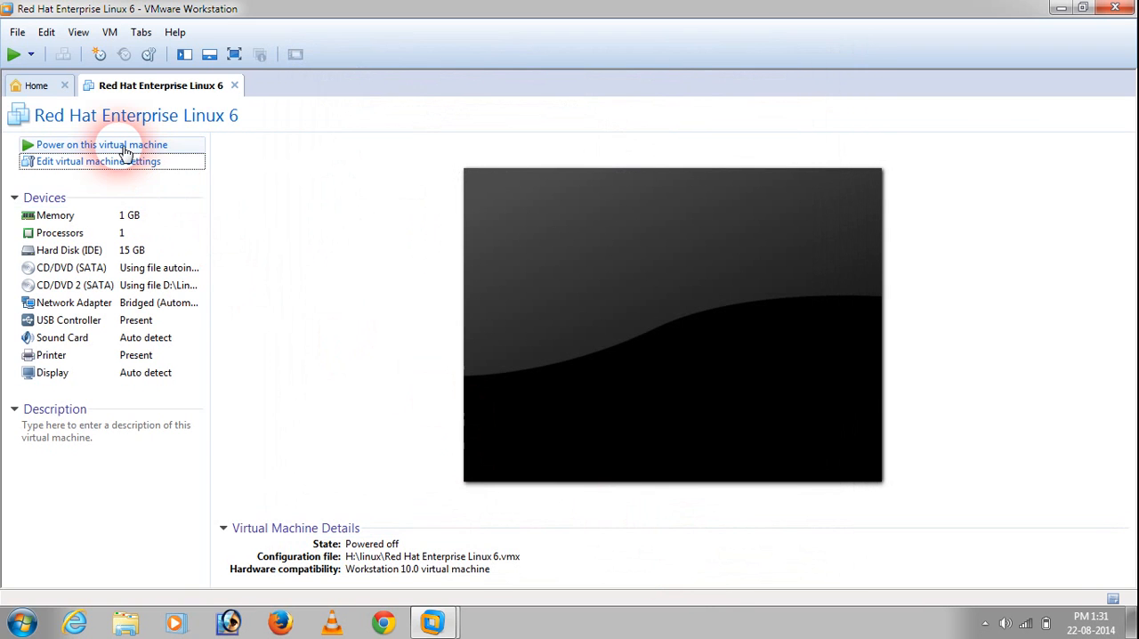
Step: Power on the Red Hat Enterprise Linux 6 virtual machine and direct input to its boot screen in windowed view
left_click(124, 149)
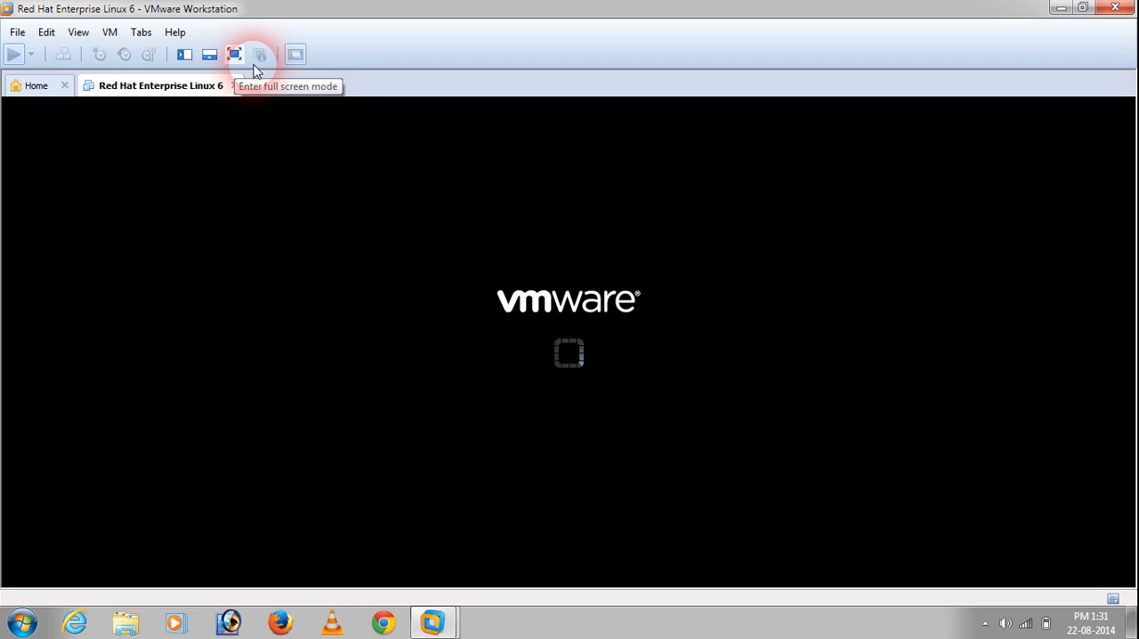
left_click(236, 59)
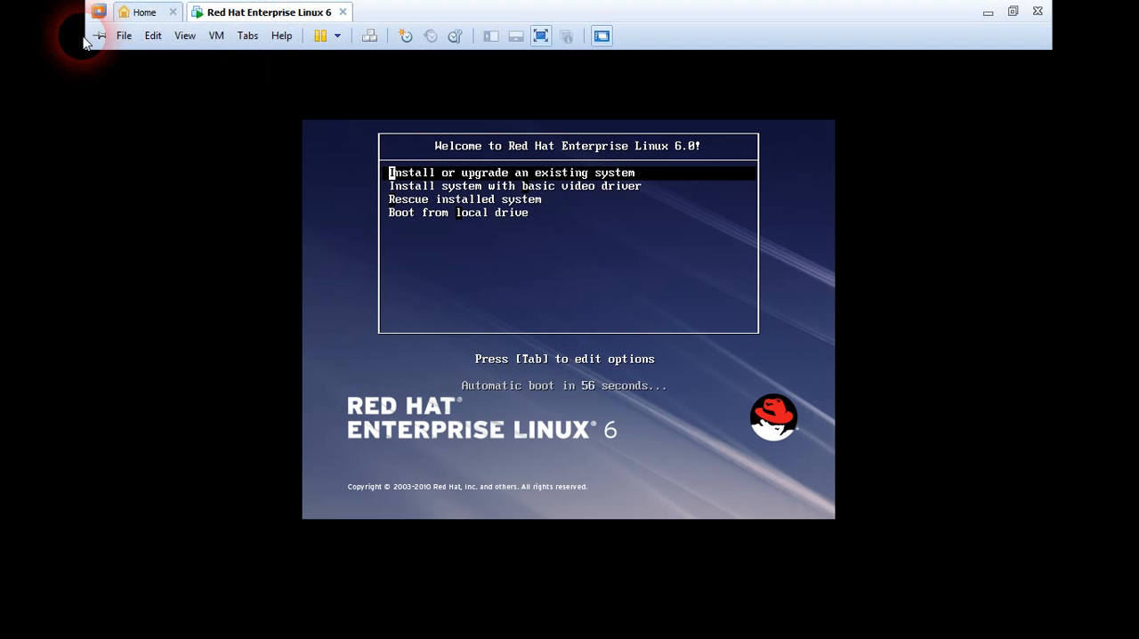
left_click(542, 36)
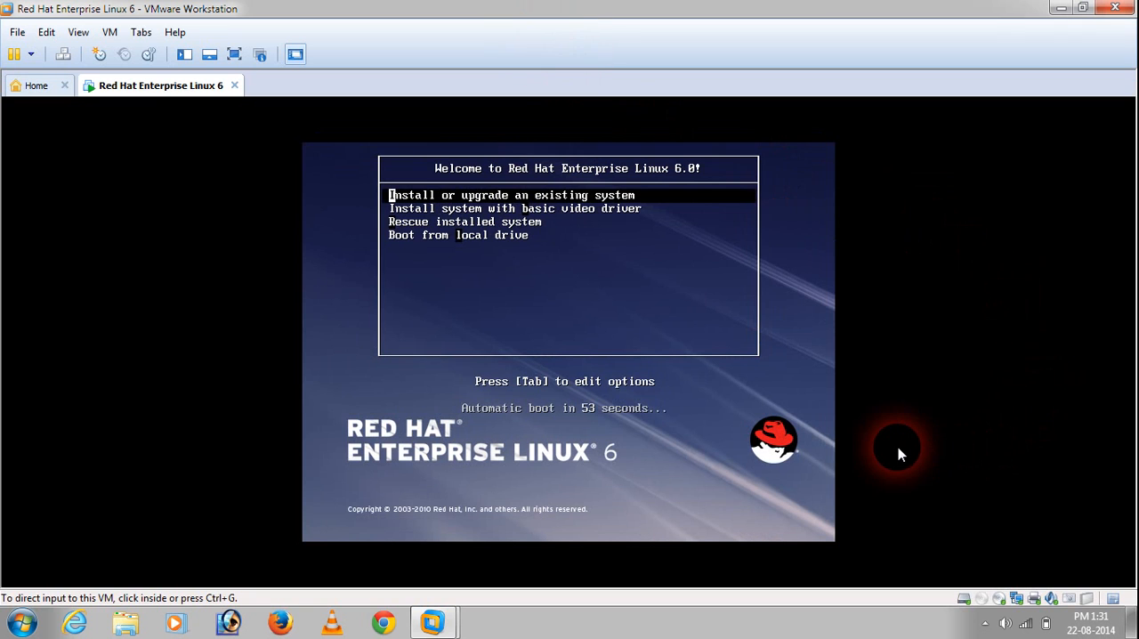
left_click(647, 316)
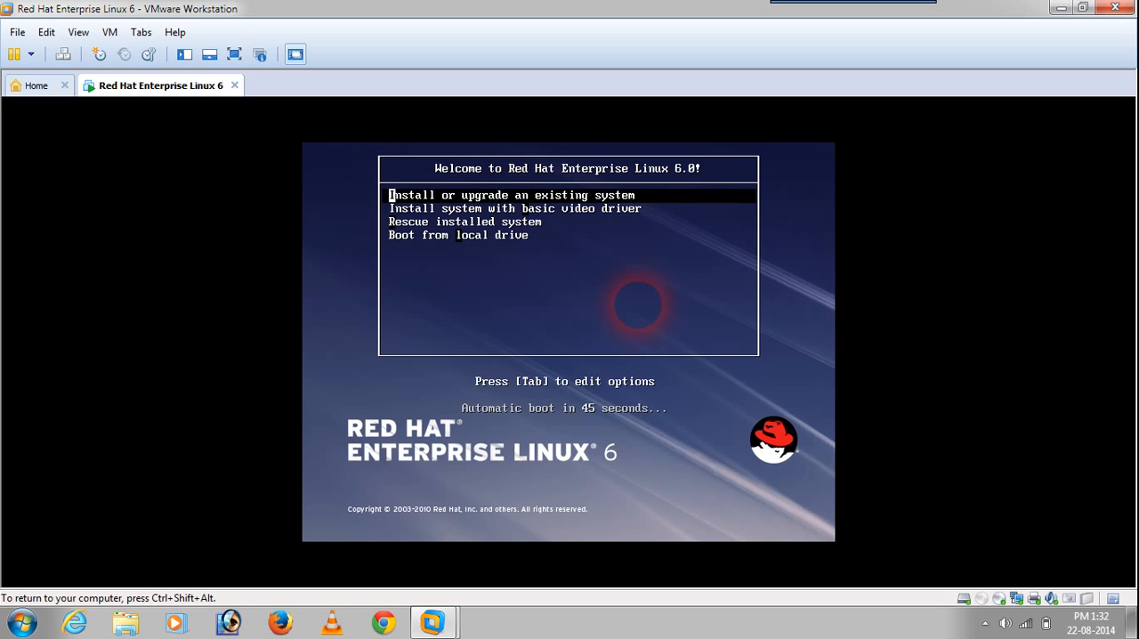
Step: Look through the boot menu entries from Install or upgrade an existing system to Boot from local drive
key("Down")
key("Down")
key("Up")
key("Up")
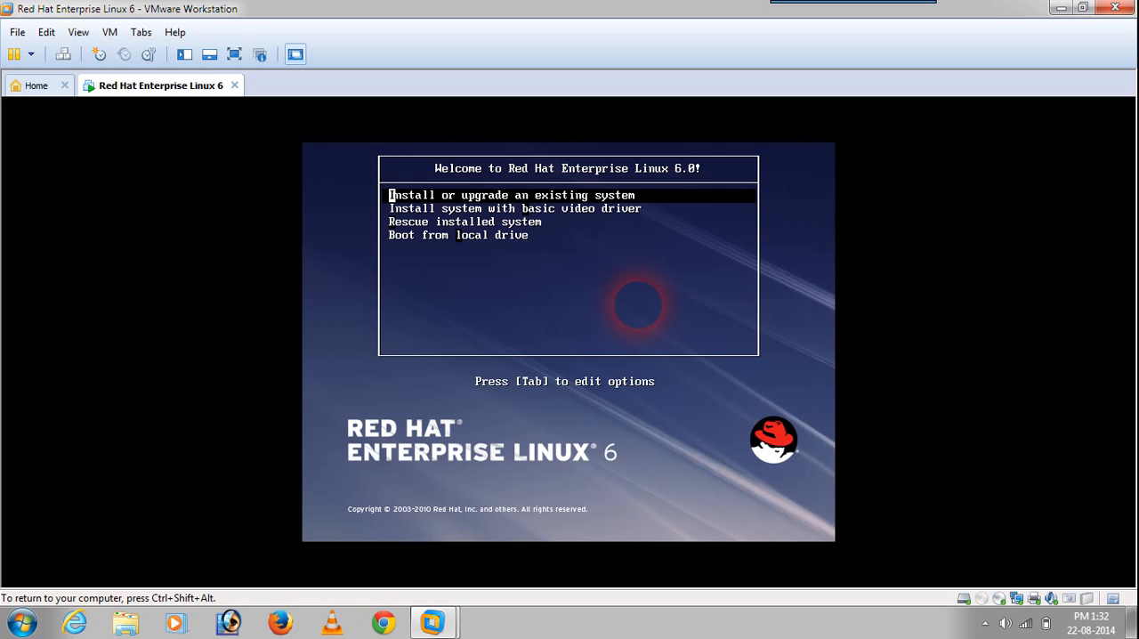
key("Down")
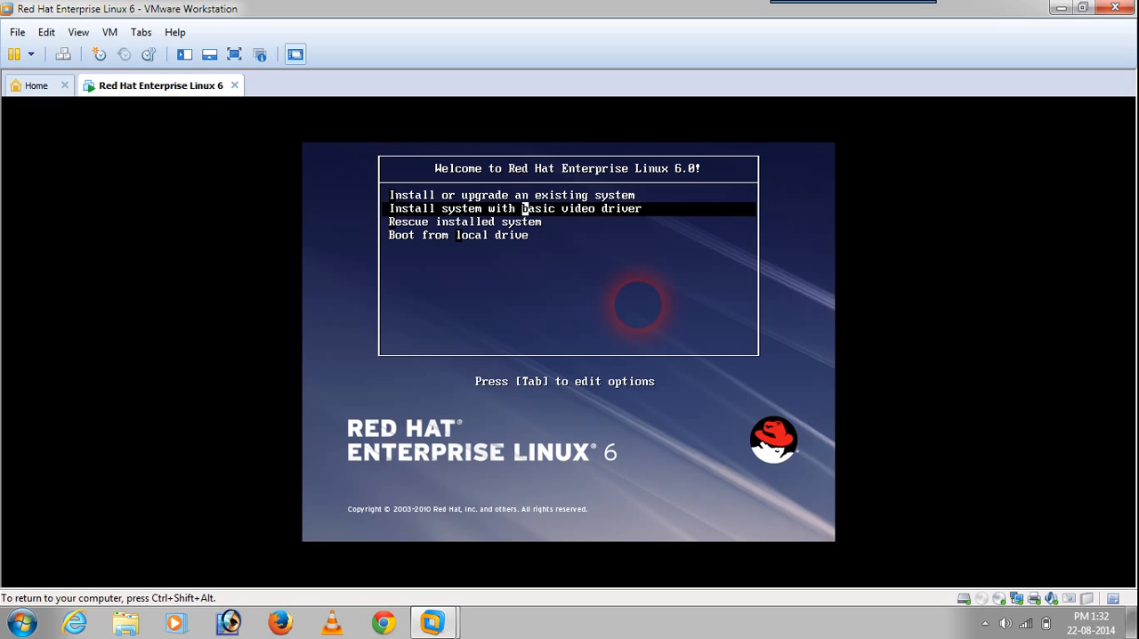
key("Down")
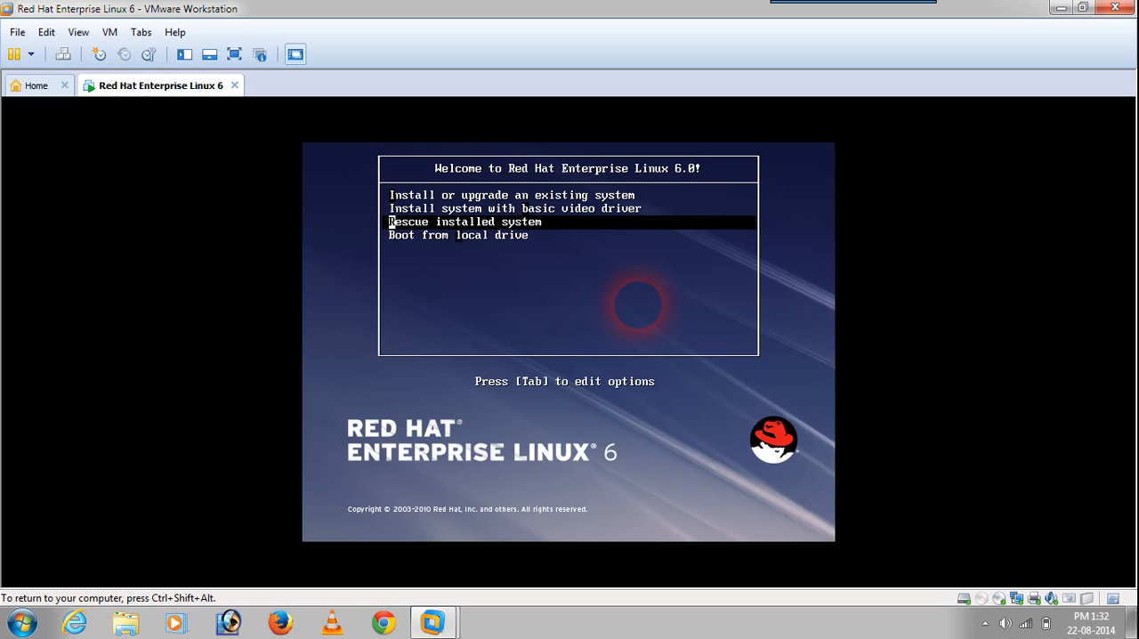
key("Down")
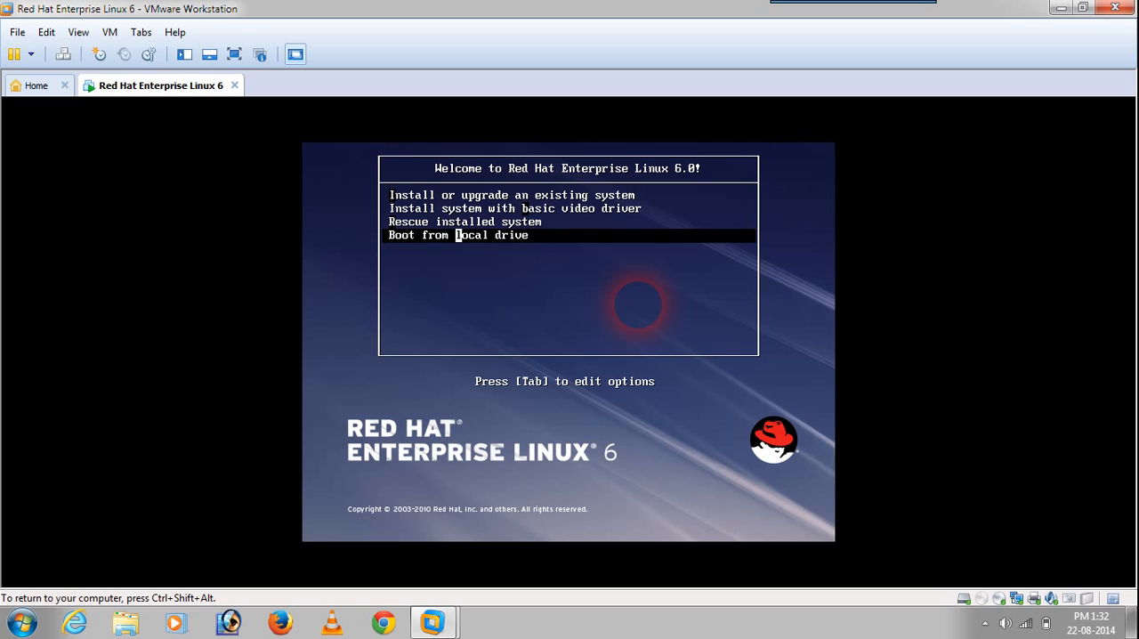
key("Up")
key("Up")
key("Up")
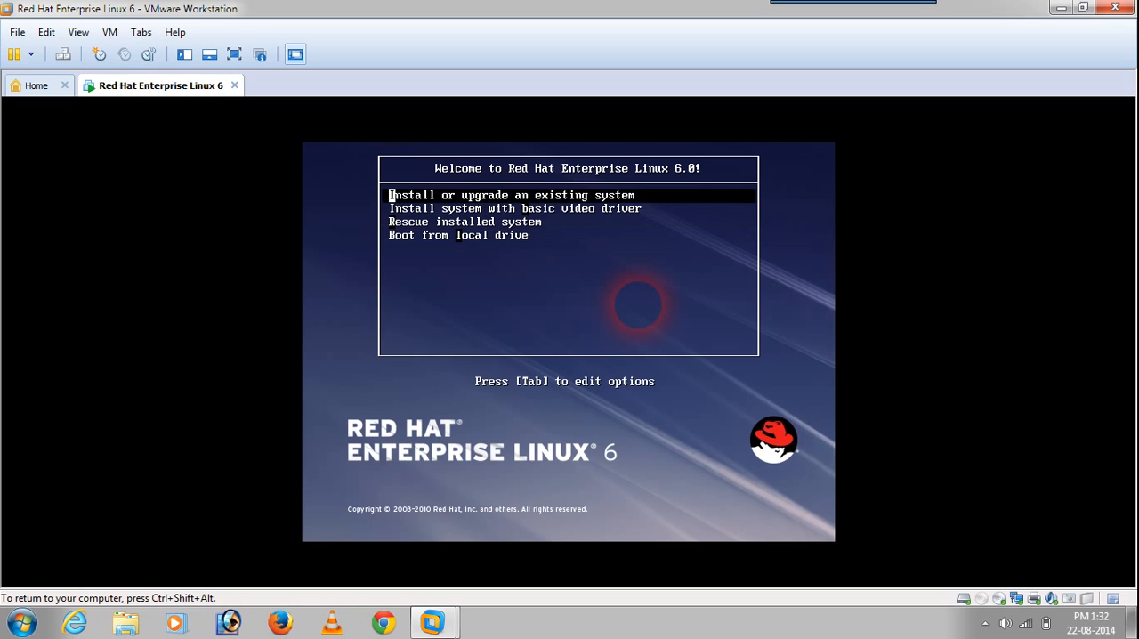
Step: Boot with Install or upgrade an existing system and skip the installation media test
key("Return")
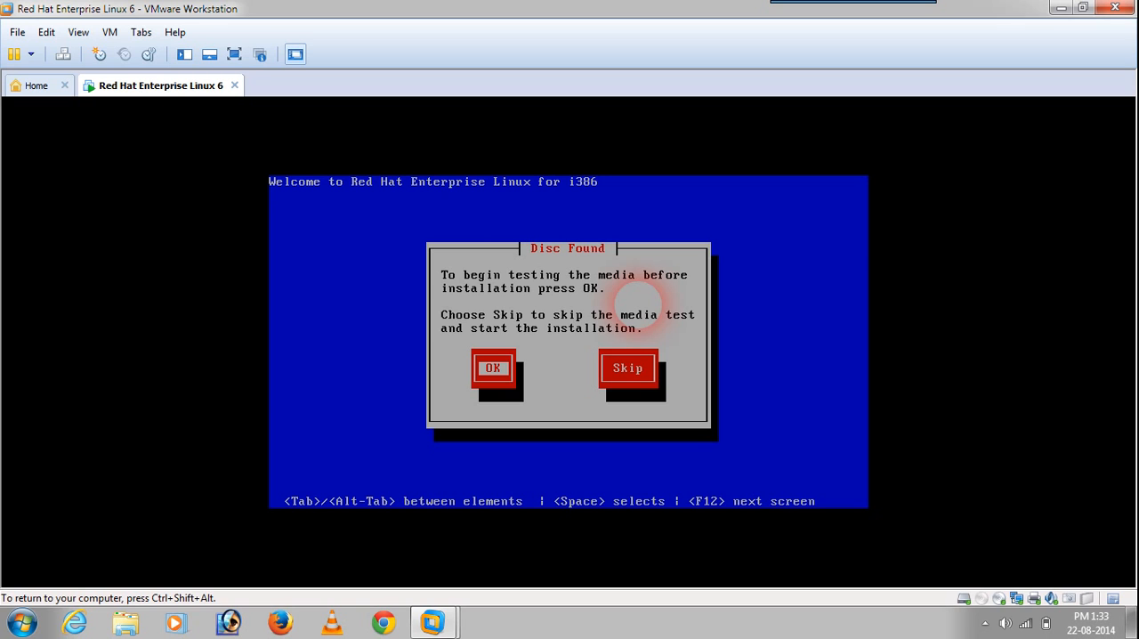
key("Tab")
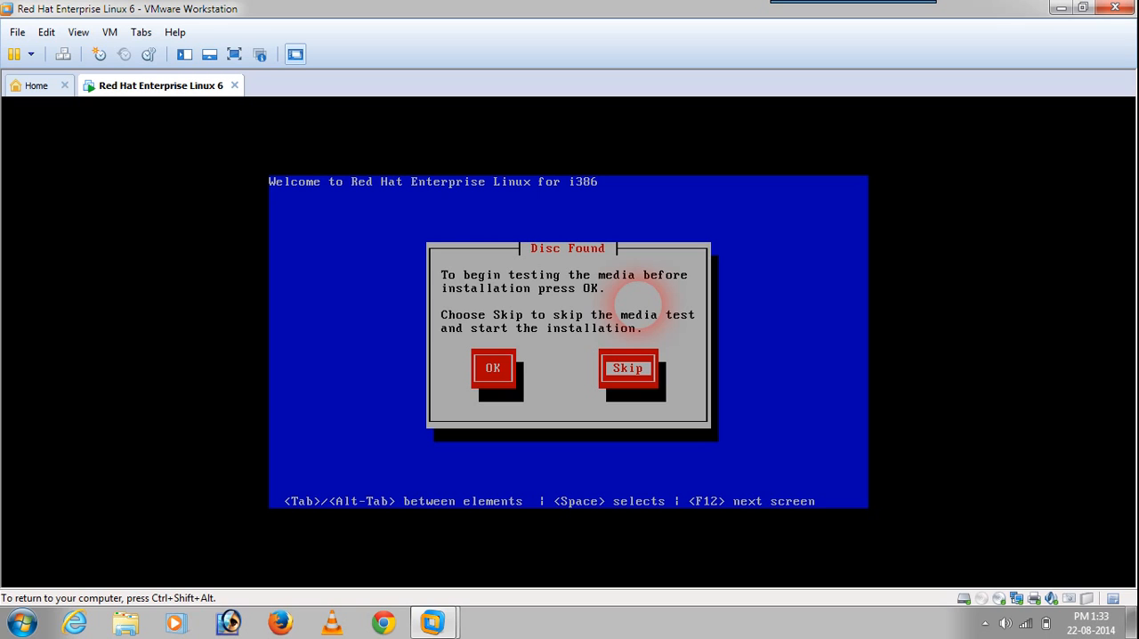
key("space")
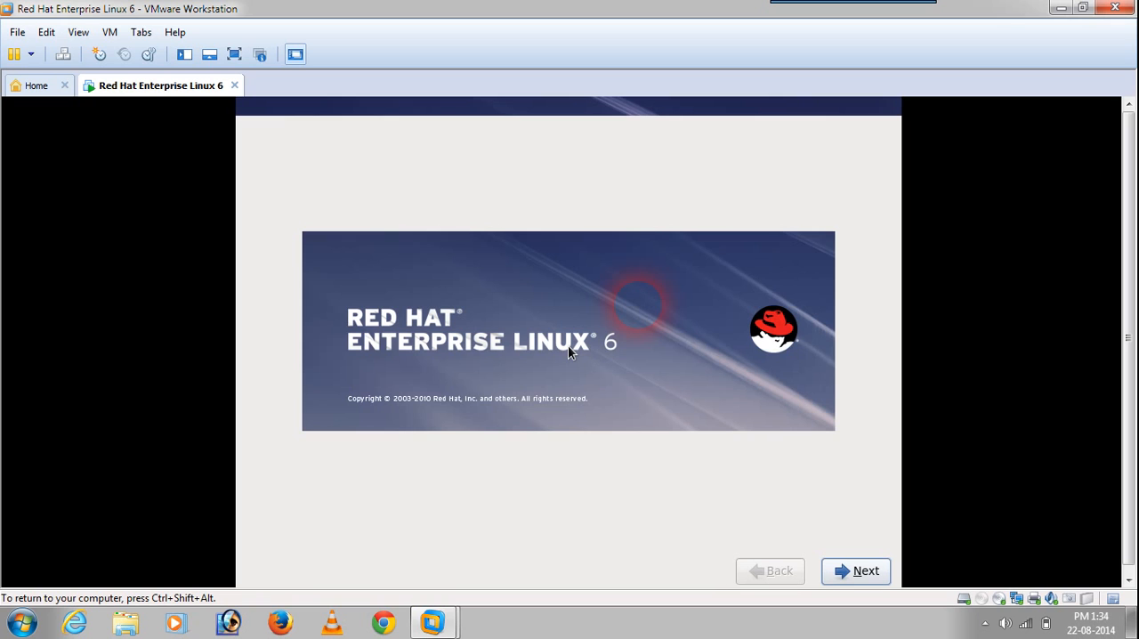
Step: Proceed past the installer welcome page, accepting English as the installation language and U.S. English as the keyboard
left_click(854, 571)
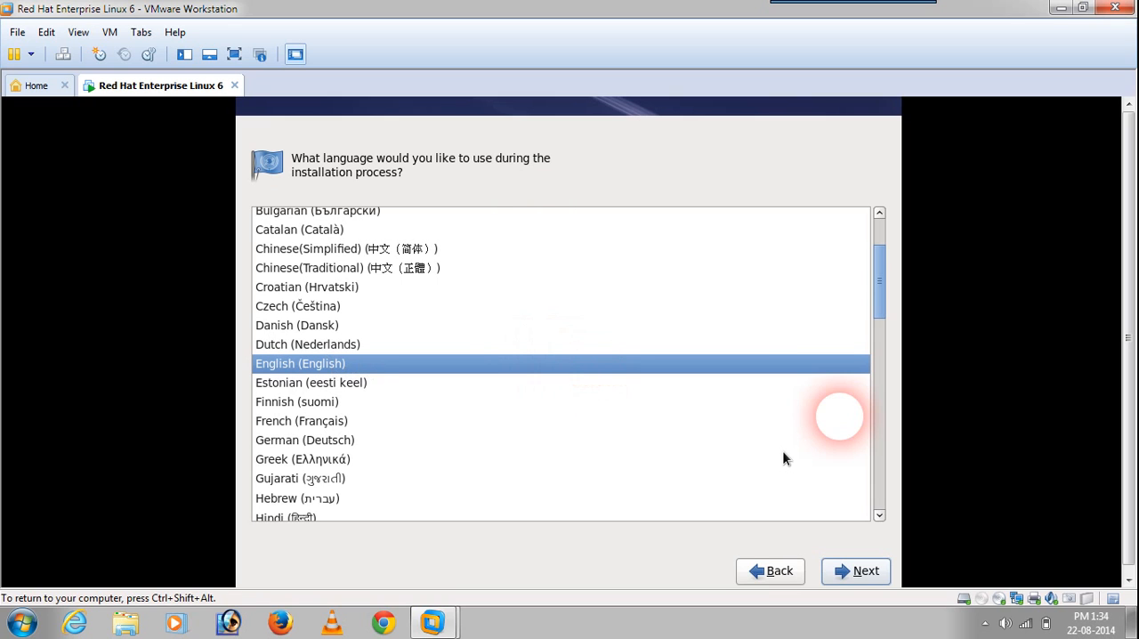
left_click(833, 580)
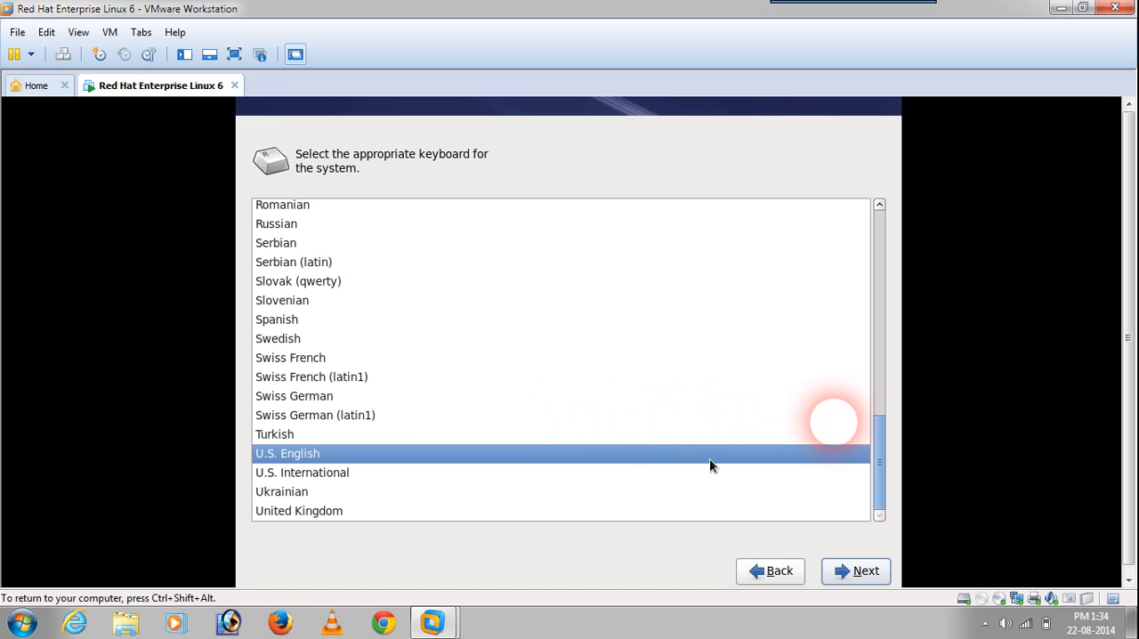
left_click(882, 574)
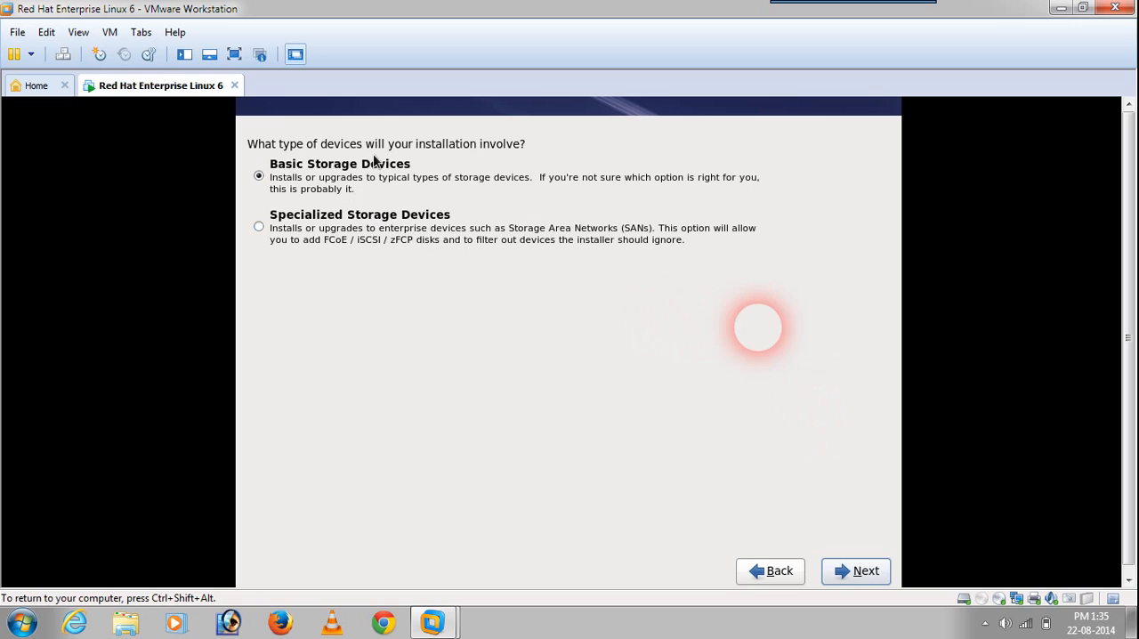
Step: Accept Basic Storage Devices for the installation and re-initialize the 15360 MB VMware virtual drive
left_click(869, 577)
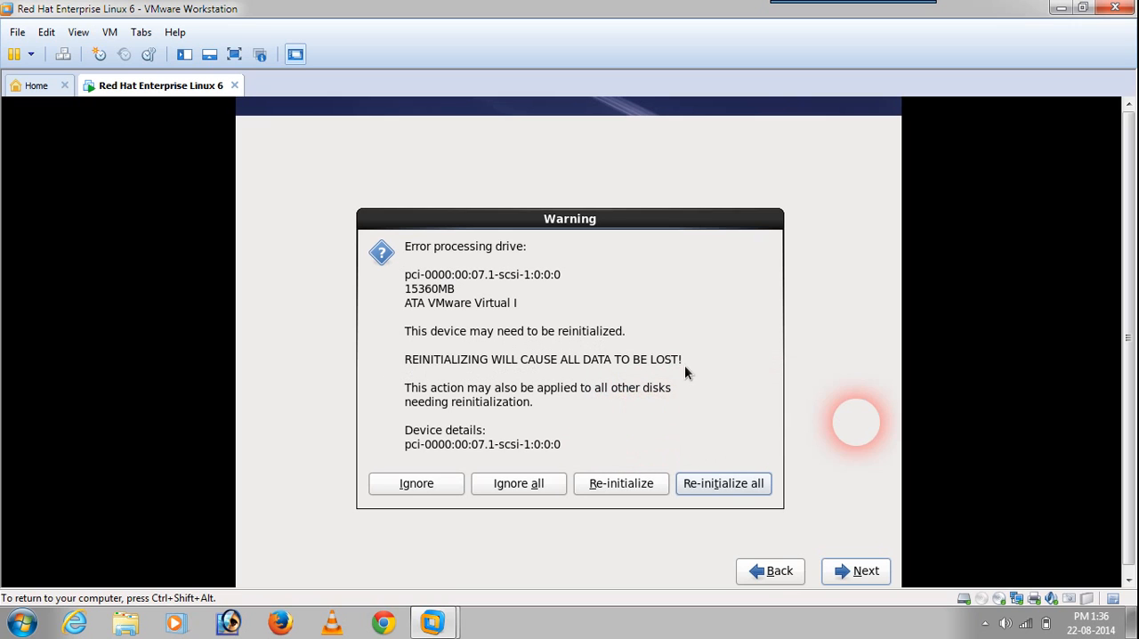
left_click(629, 485)
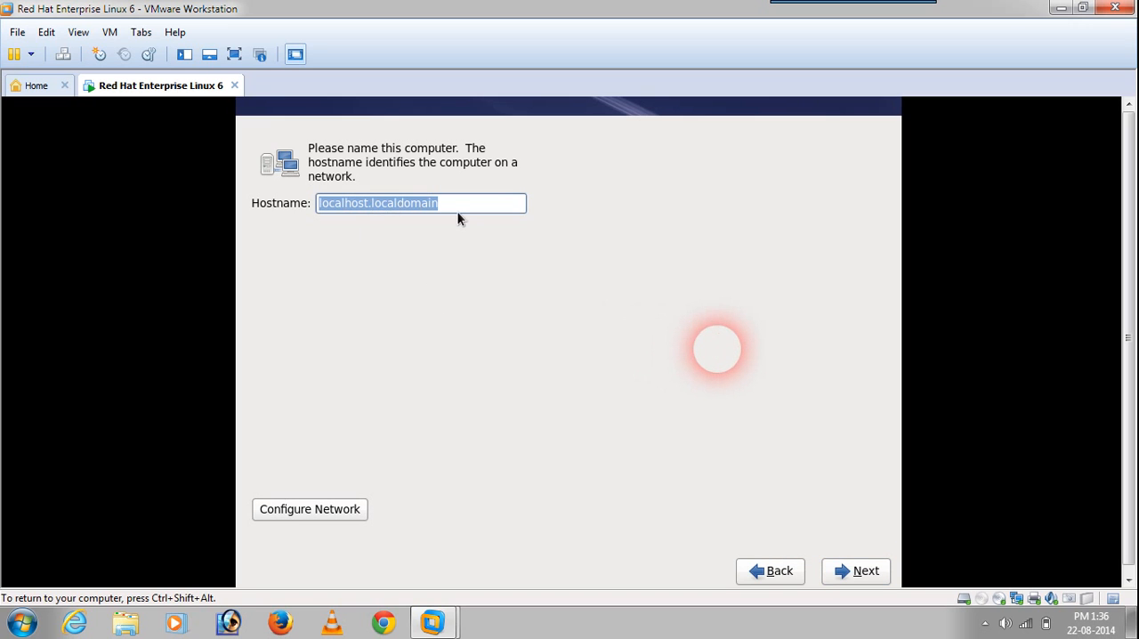
Step: Set the computer's hostname to iihtserver.com and continue with the installation
type("iihtse")
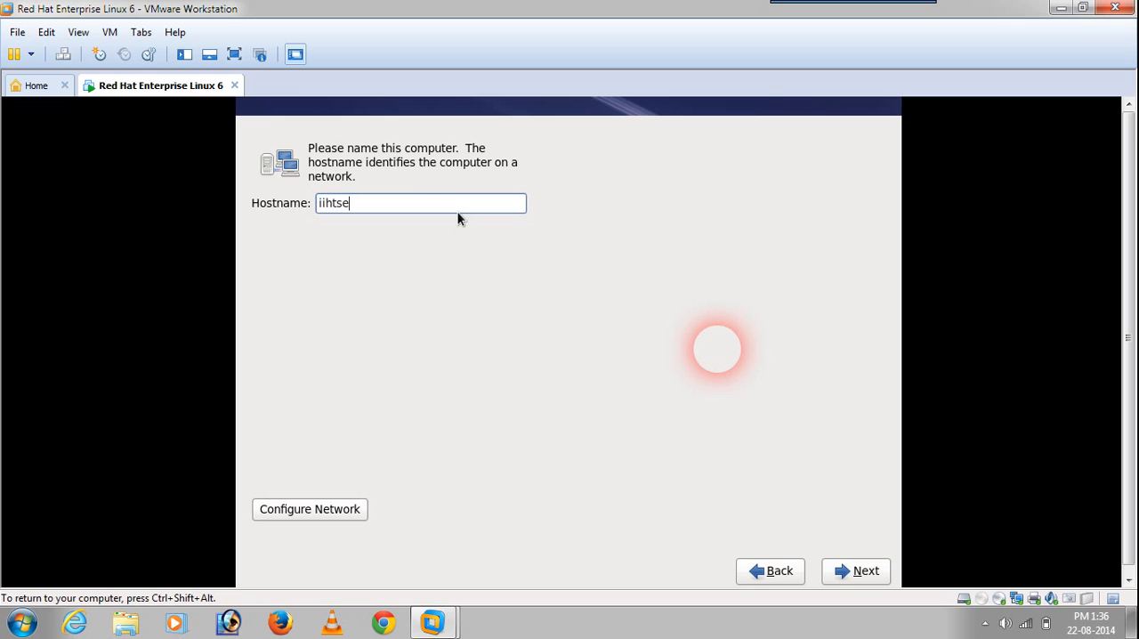
type("rver.com")
left_click(845, 571)
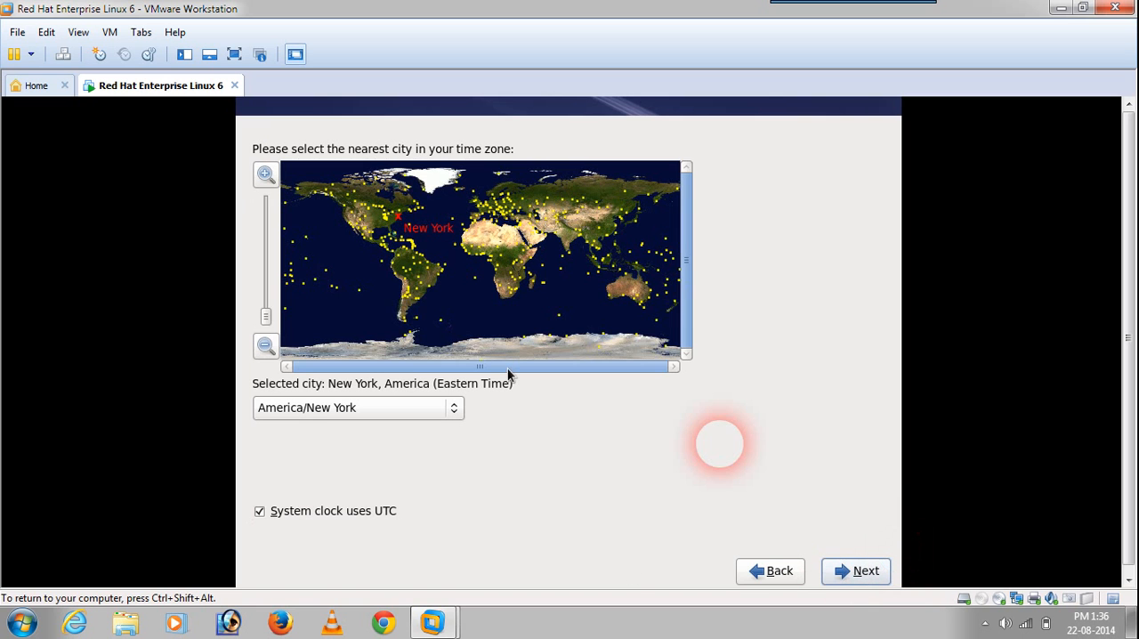
Step: Set the time zone to Asia/Kolkata and continue with the installation
left_click(578, 243)
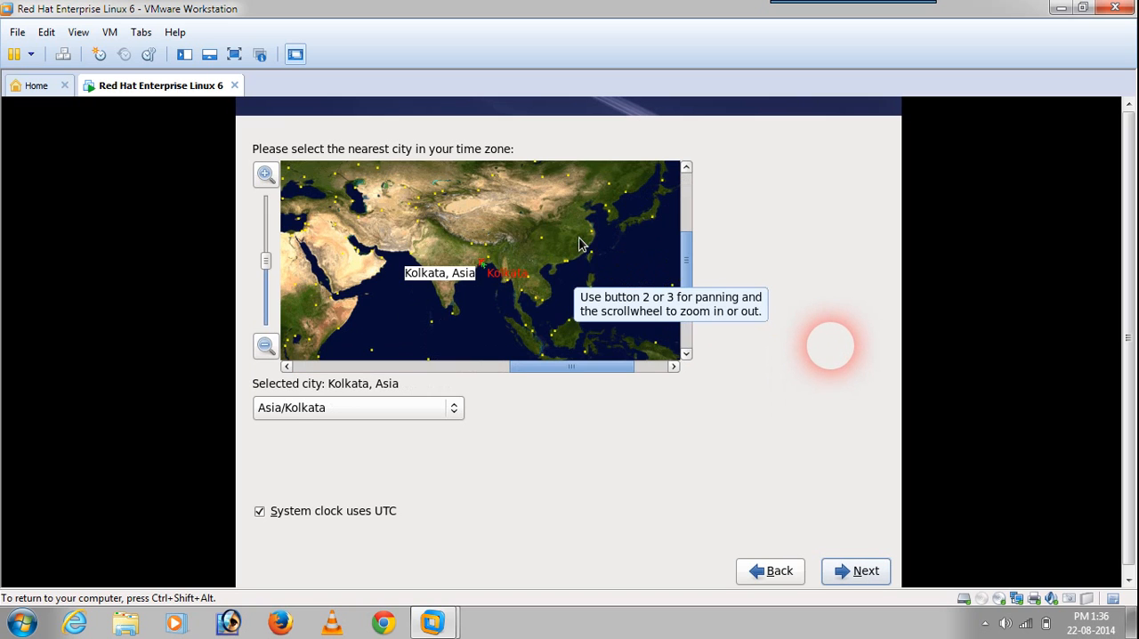
left_click(455, 413)
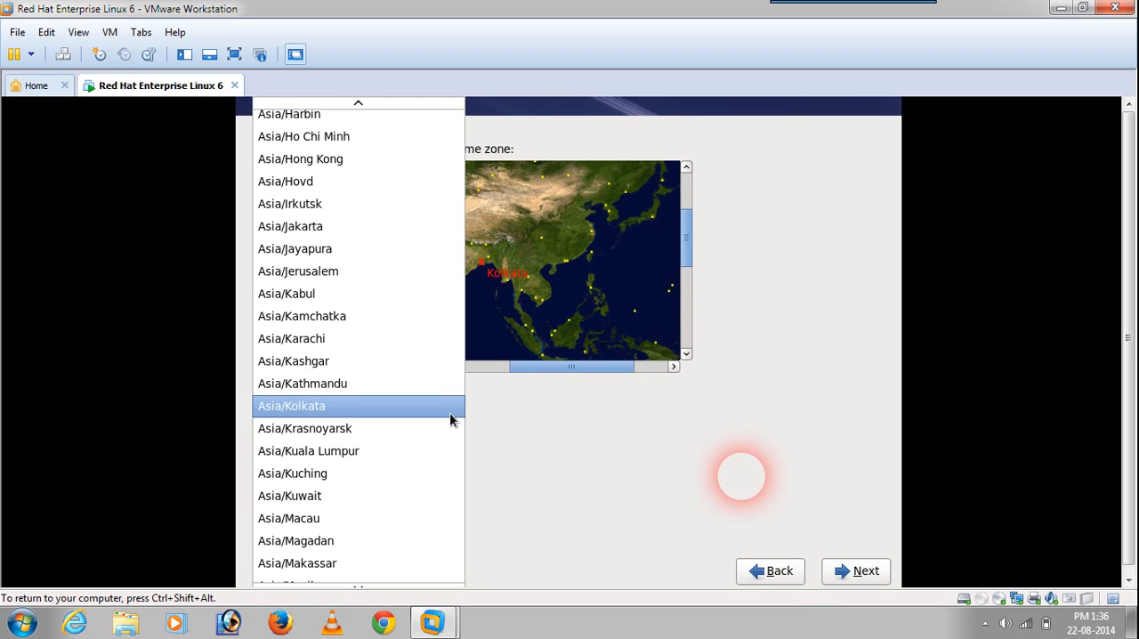
left_click(449, 412)
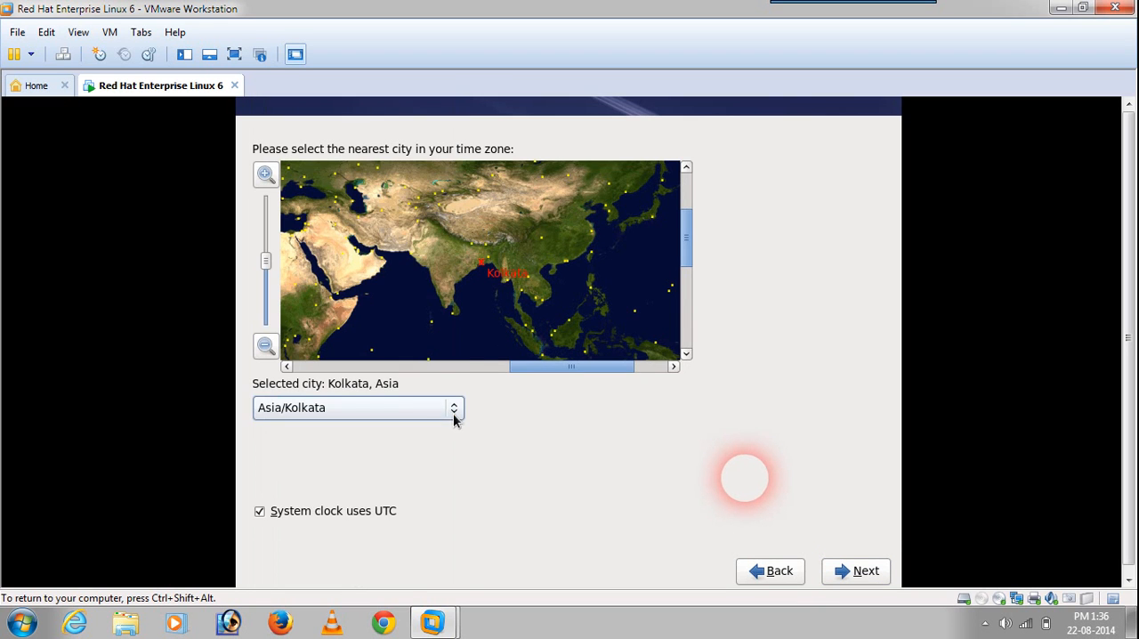
left_click(854, 571)
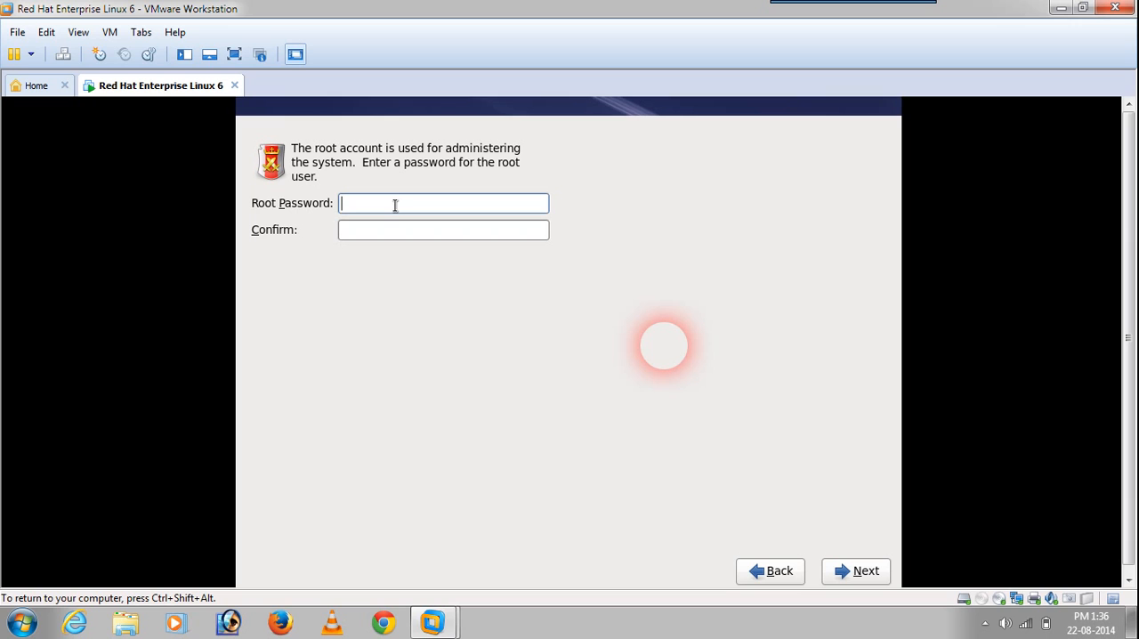
Step: Enter and confirm the root password, accepting it despite being weak
type("••••••")
key("Tab")
type("••••••")
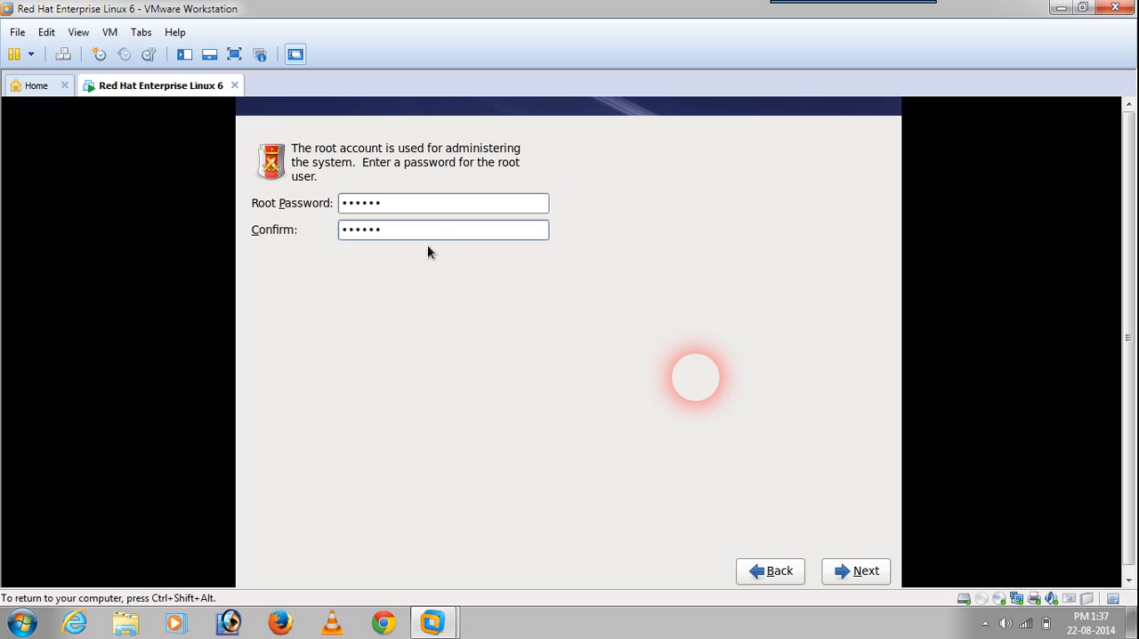
left_click(861, 570)
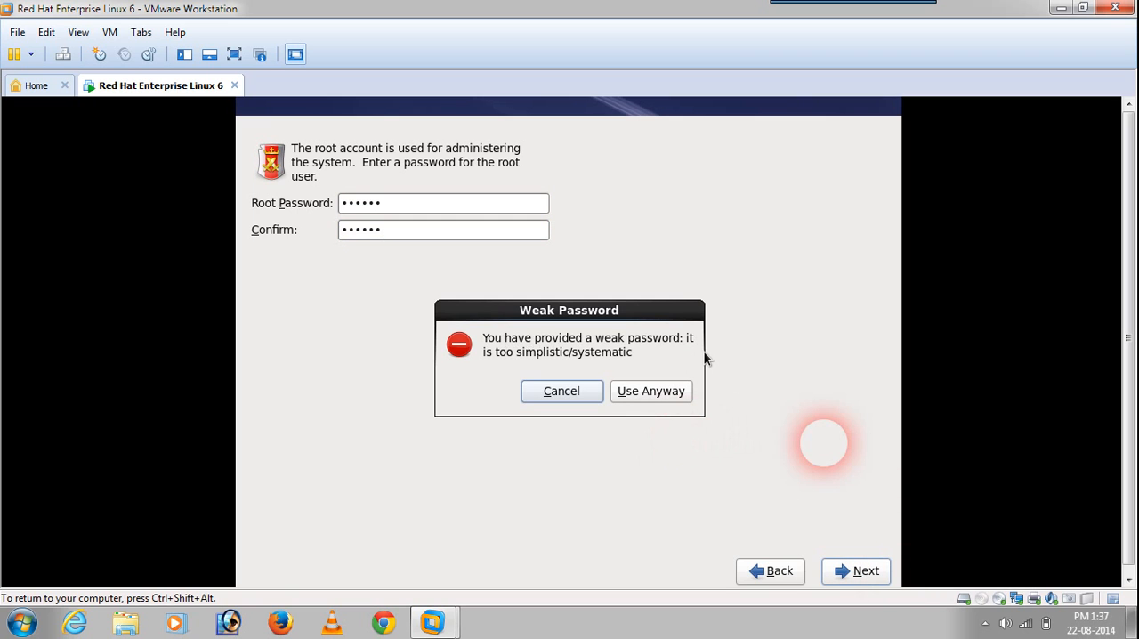
left_click(649, 390)
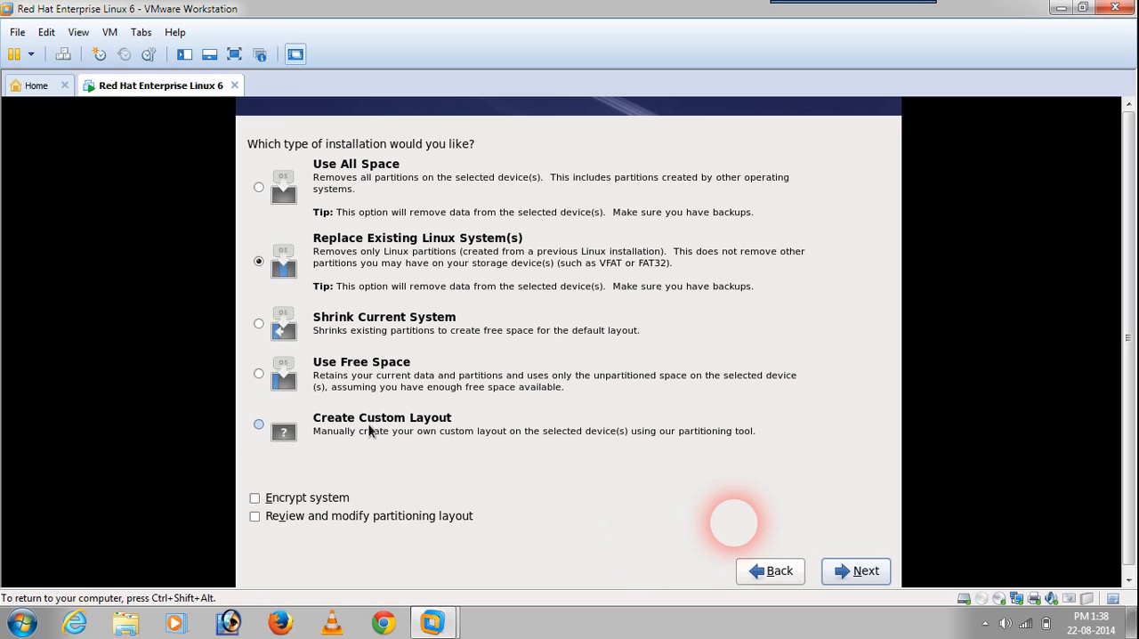
Step: Choose Create Custom Layout as the installation type and continue to the partitioning tool
left_click(336, 440)
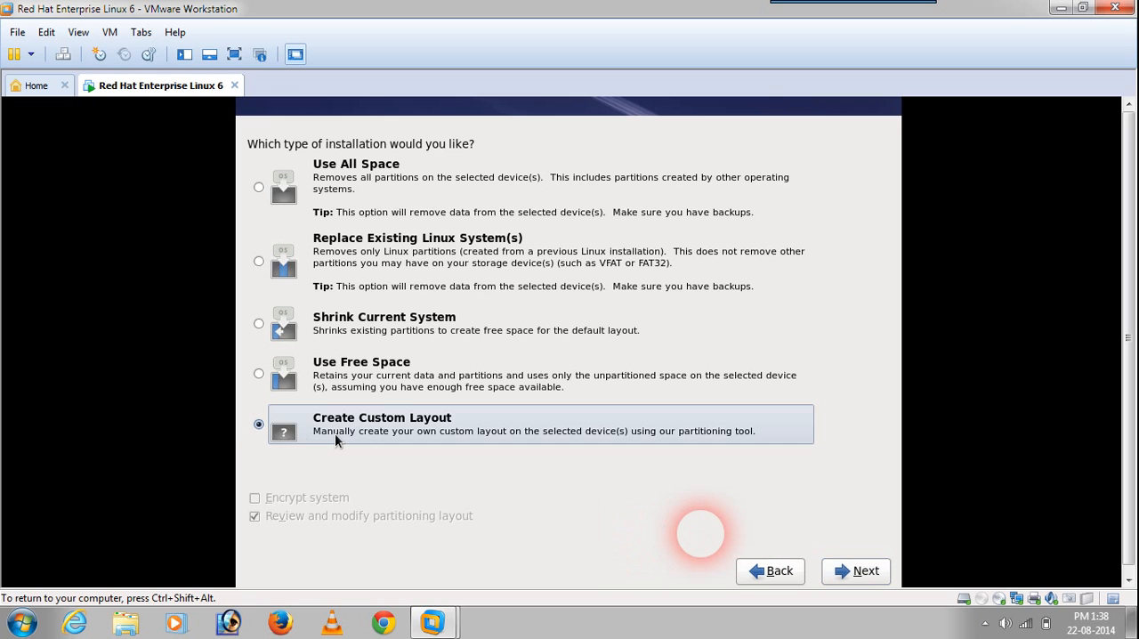
left_click(872, 572)
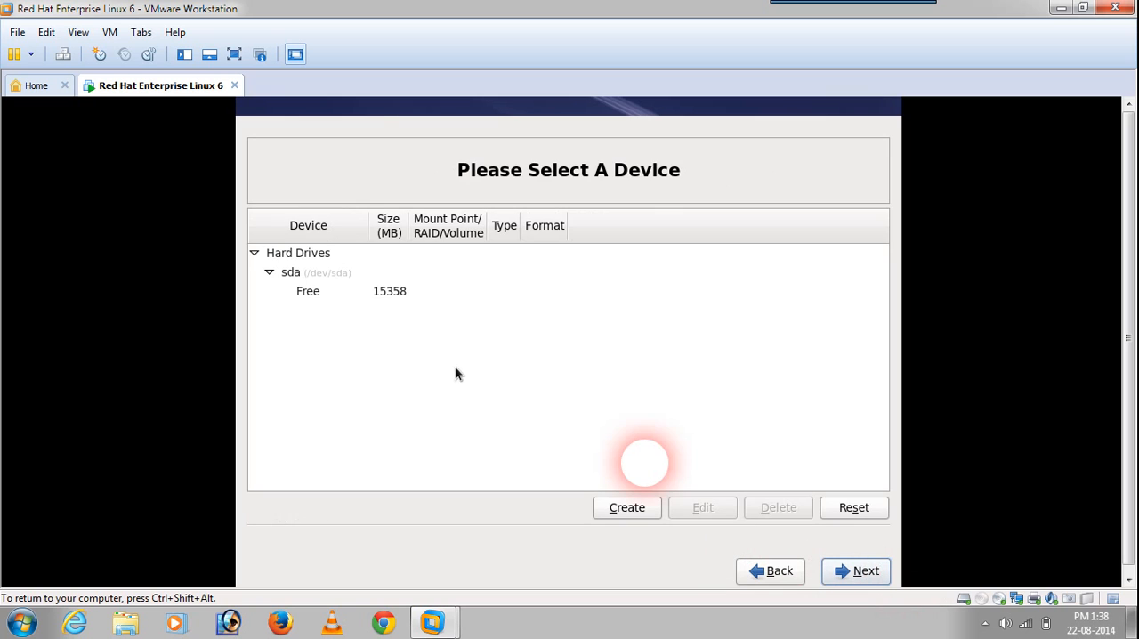
Step: Create a standard ext4 partition with mount point /boot and a fixed size of 500 MB in the free space
left_click(396, 299)
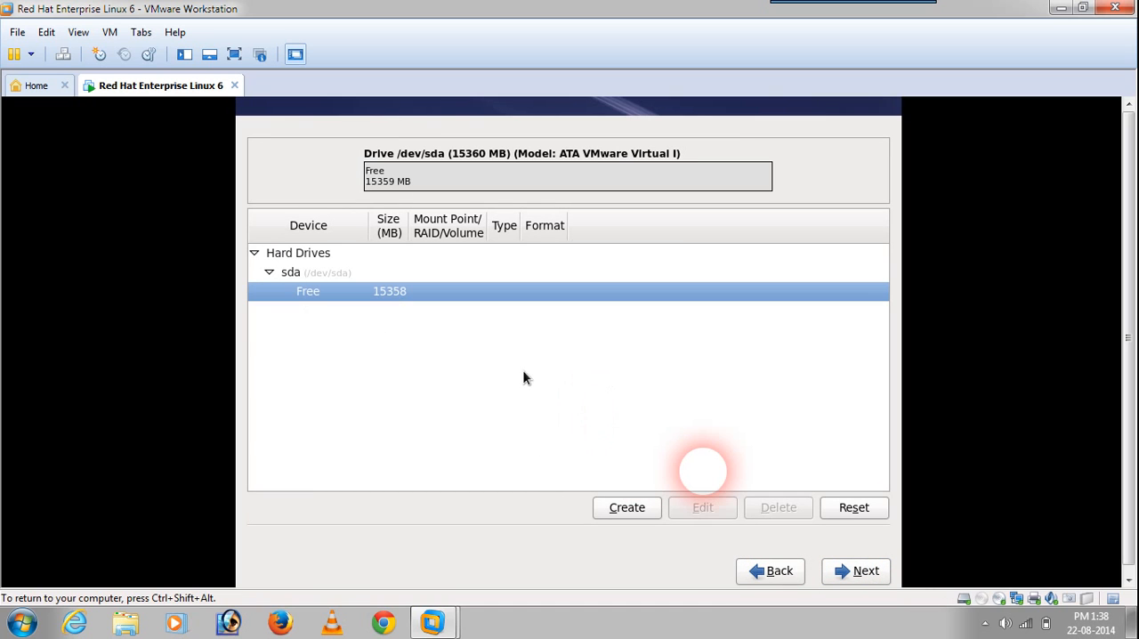
left_click(641, 505)
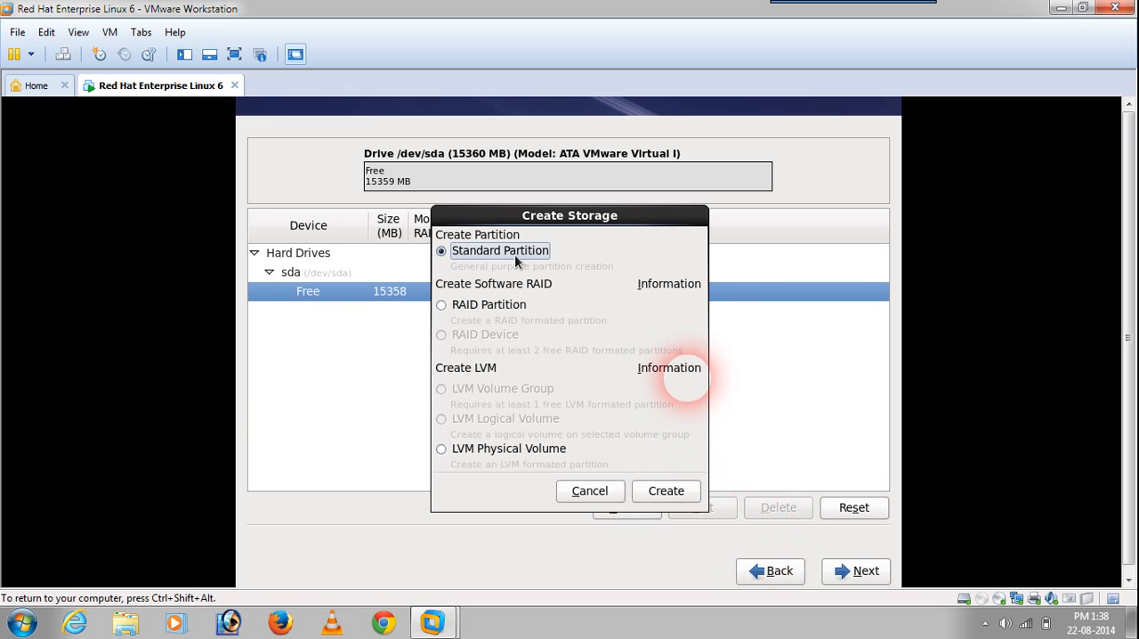
left_click(667, 498)
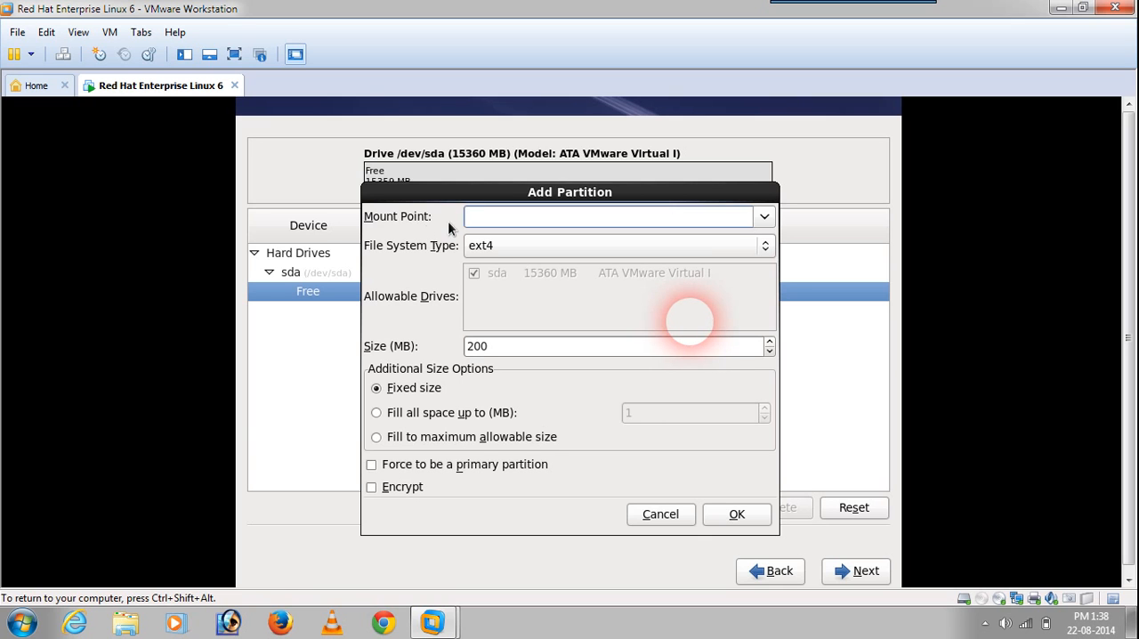
left_click(764, 216)
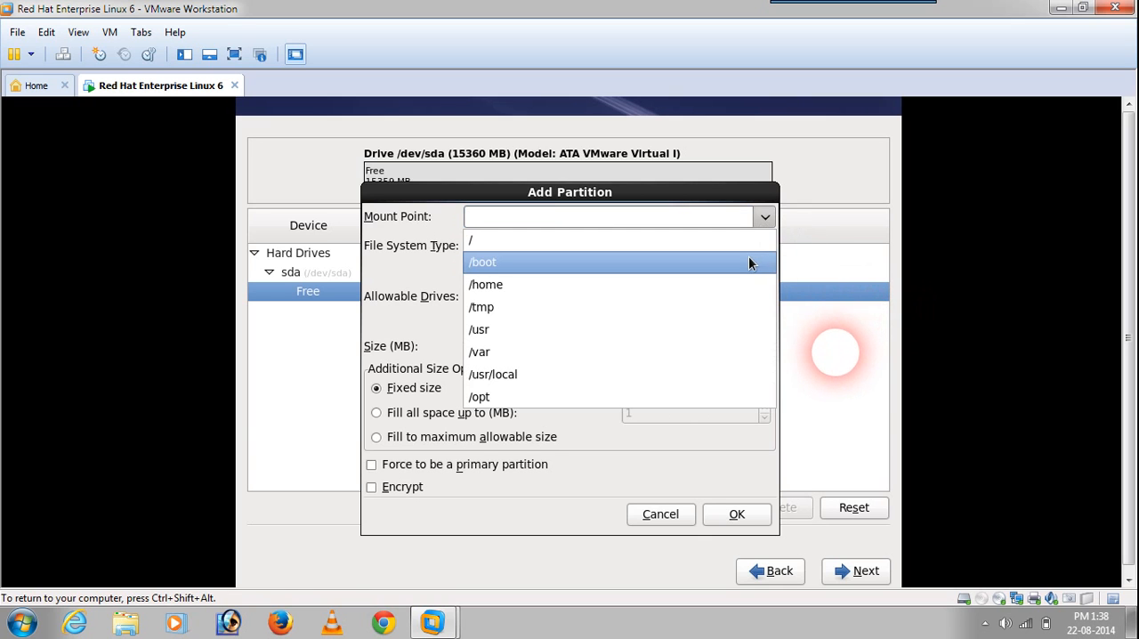
left_click(748, 260)
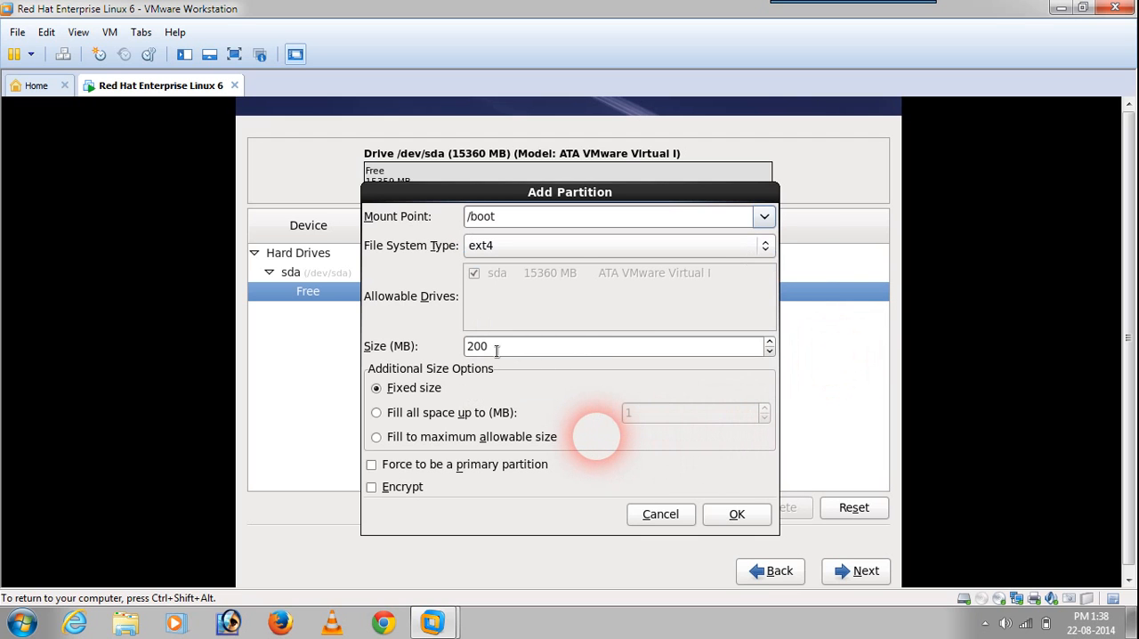
left_click_drag(495, 349, 461, 349)
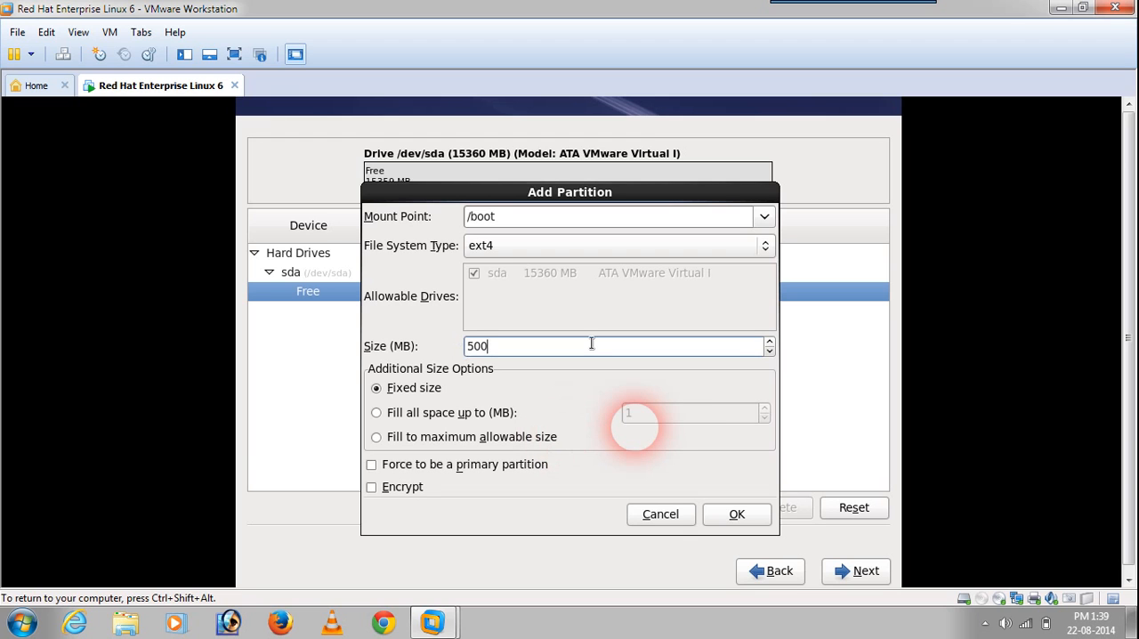
left_click(723, 519)
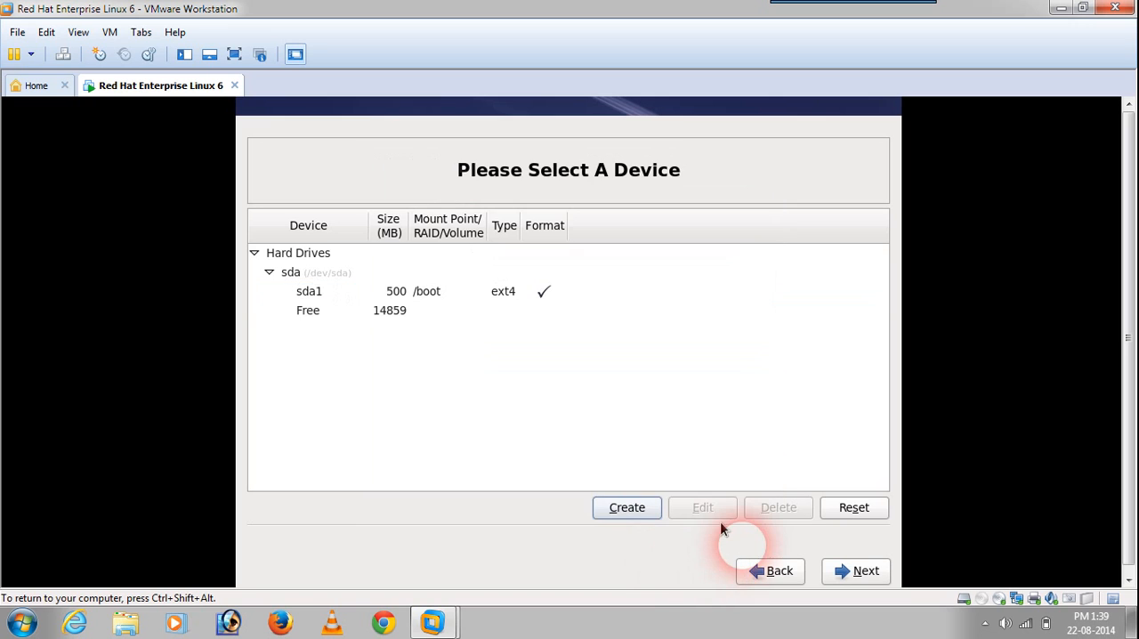
Step: Create a standard ext4 partition with mount point / and a fixed size of 10000 MB
left_click(630, 512)
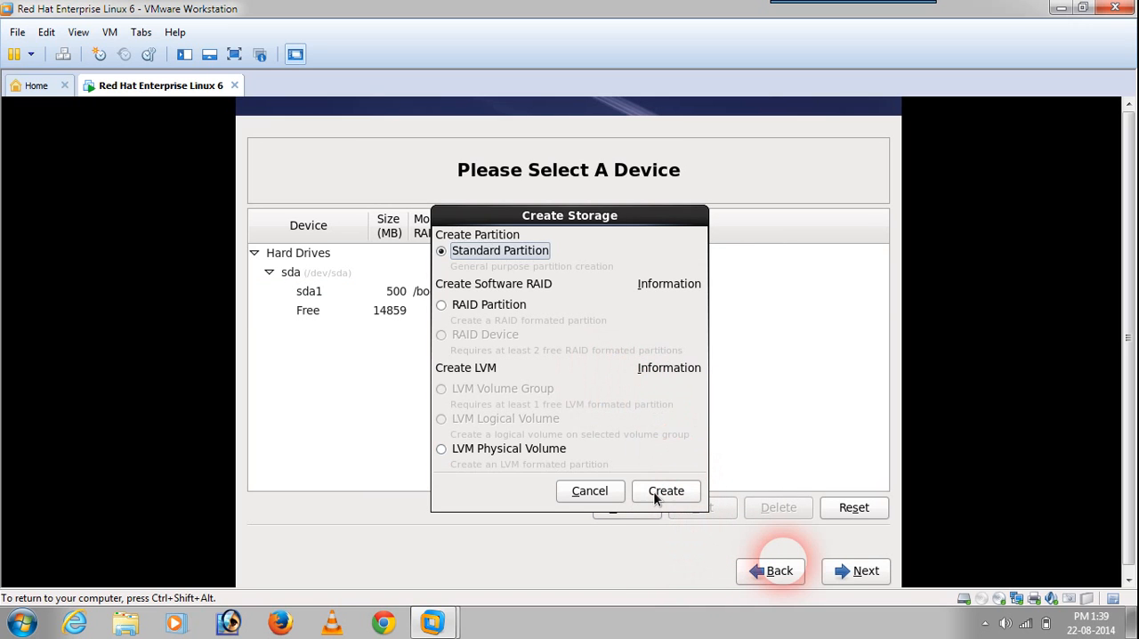
left_click(653, 491)
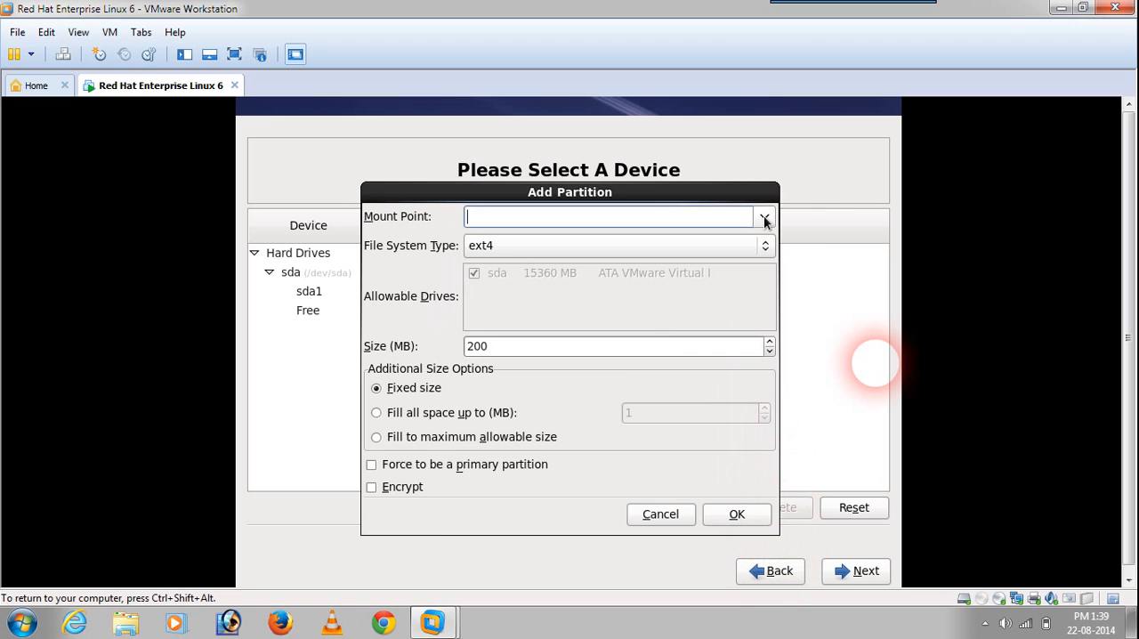
left_click(764, 218)
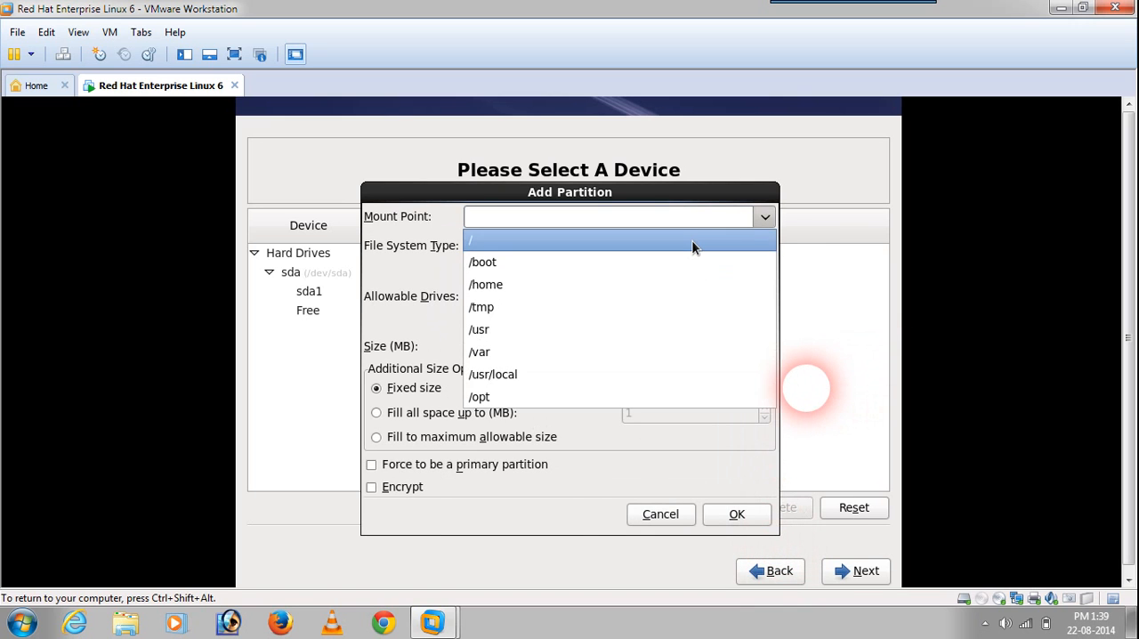
left_click(693, 246)
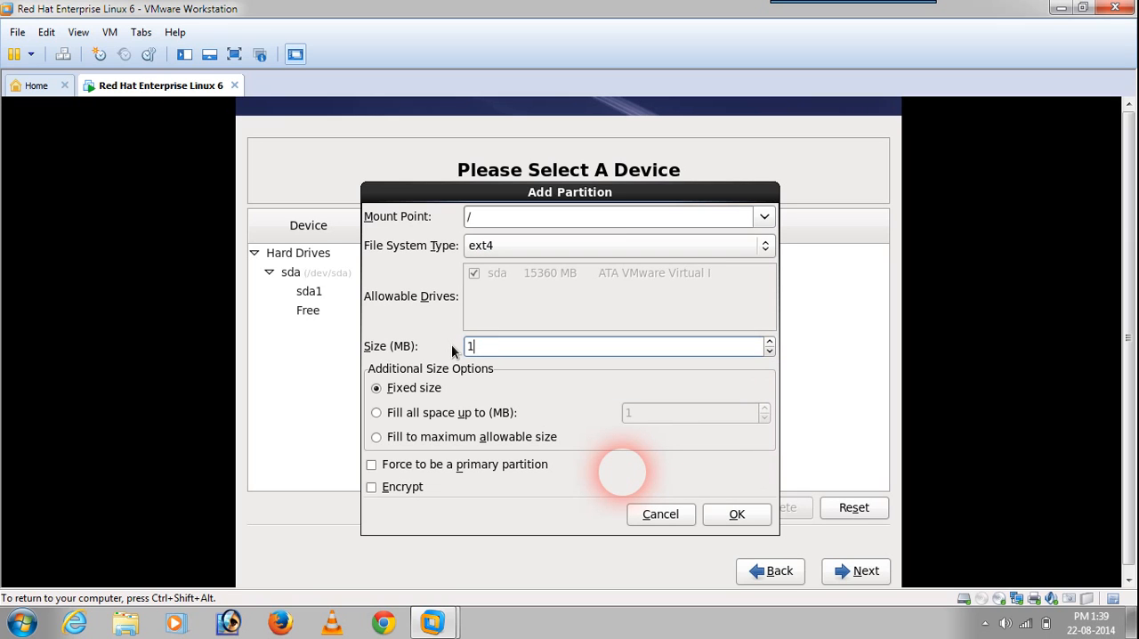
type("10000")
left_click(761, 515)
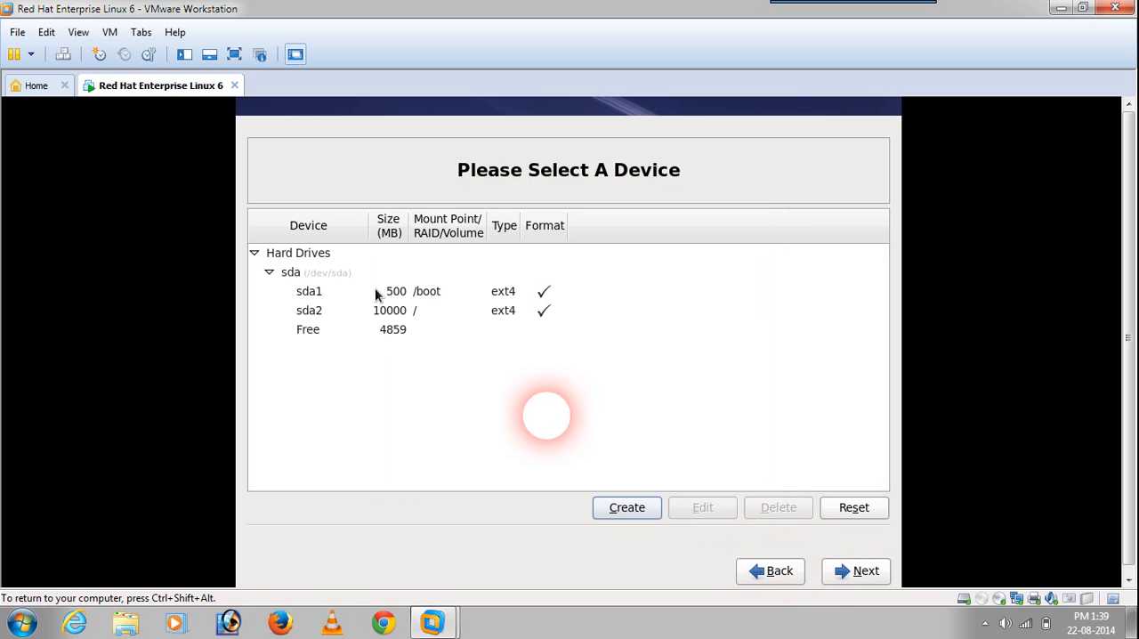
Step: Begin another standard partition in the remaining free space with swap as its file system type
left_click(405, 329)
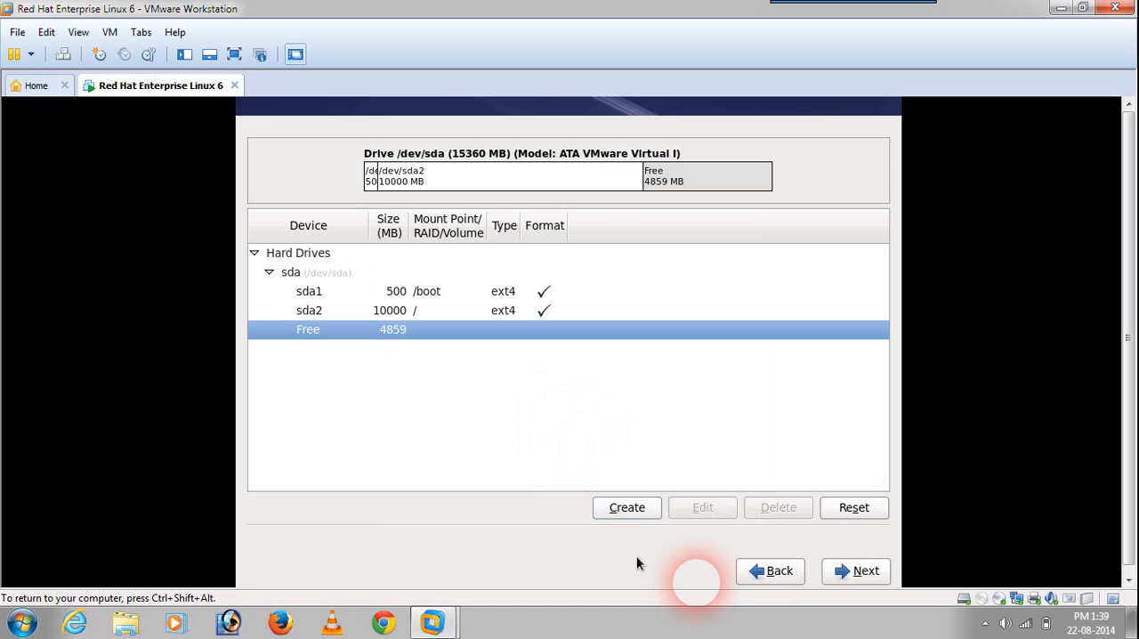
left_click(626, 507)
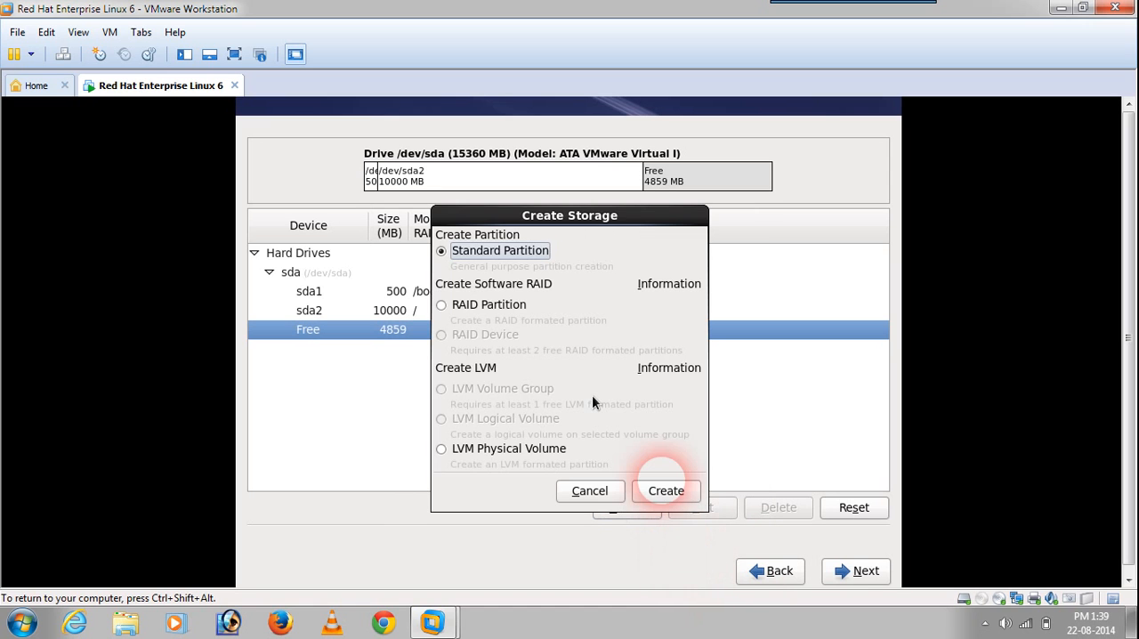
left_click(673, 491)
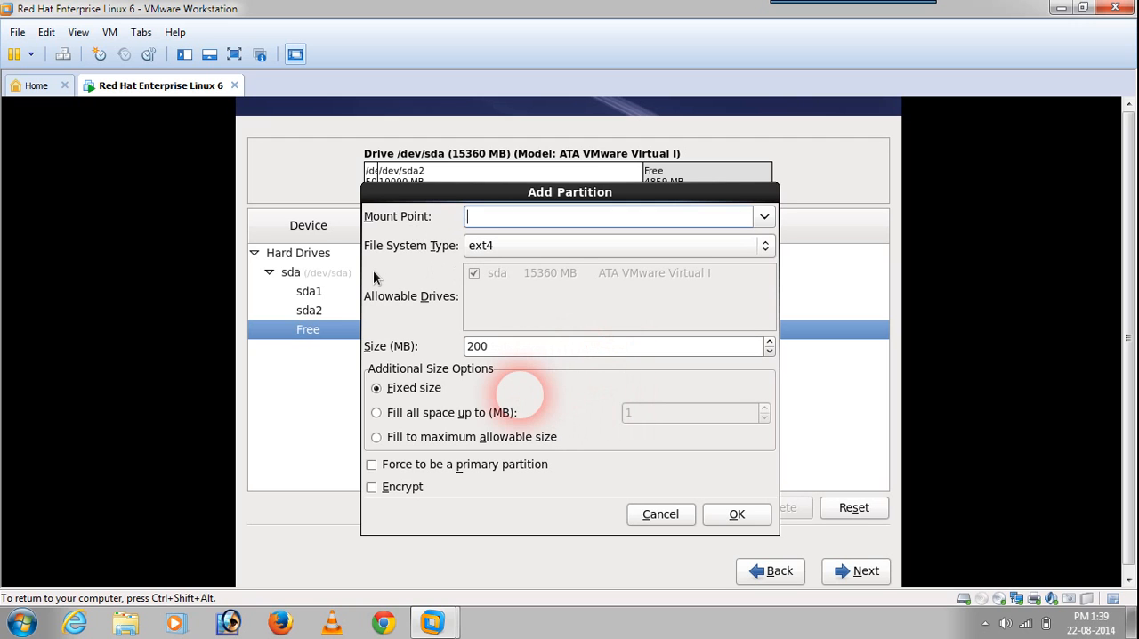
left_click(562, 245)
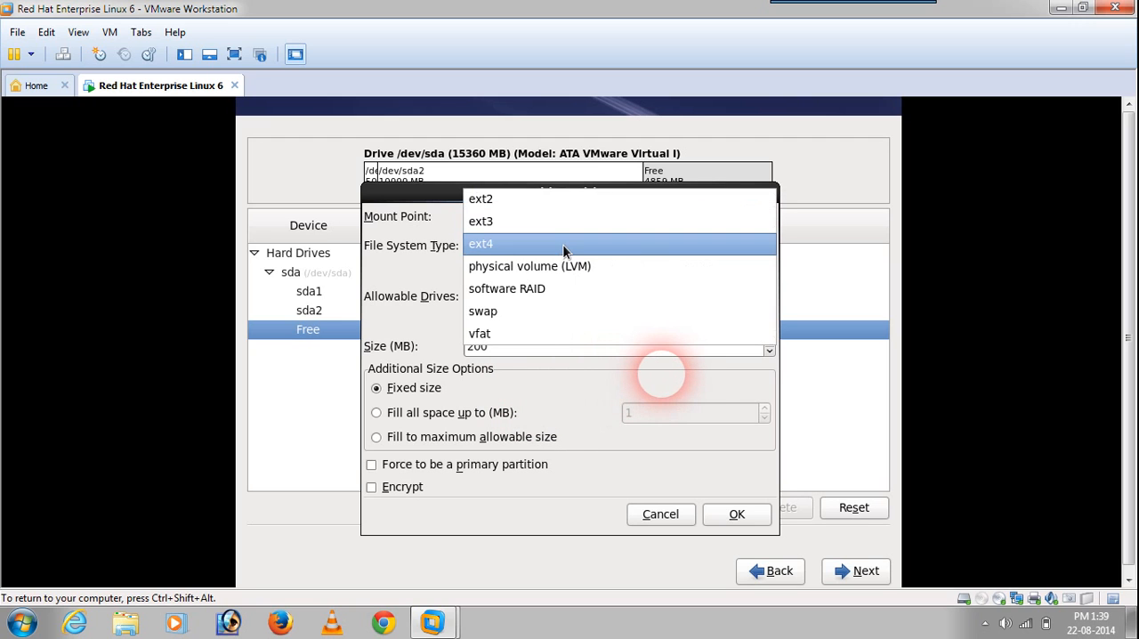
left_click(502, 307)
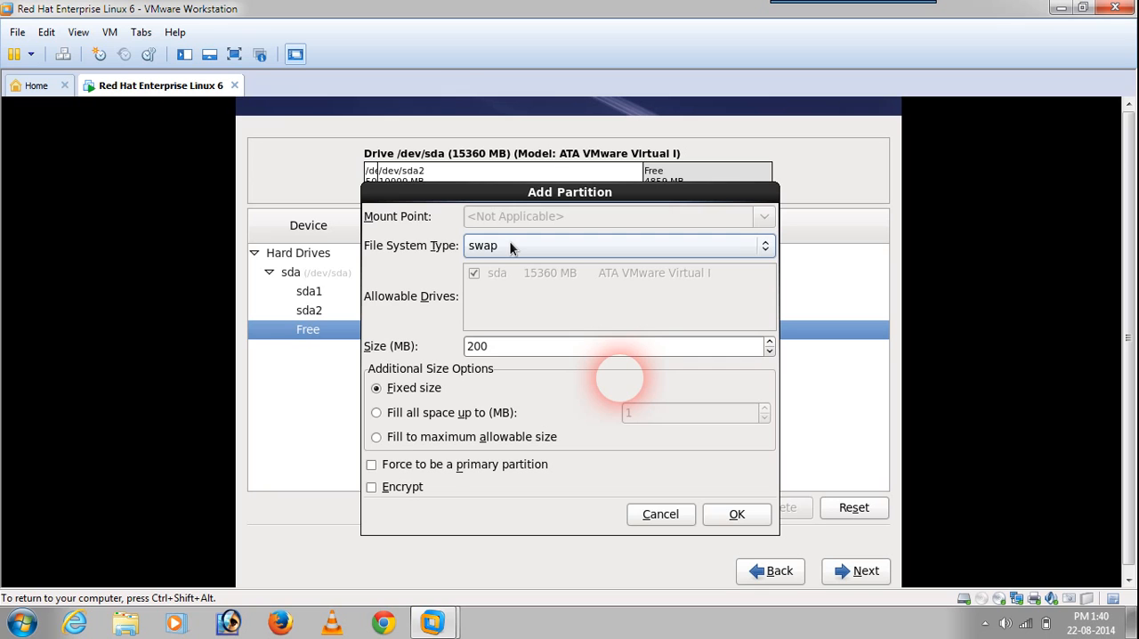
Step: Check the machine's total memory with top in the installer's shell console and return to the graphical installer
key("ctrl+alt+F2")
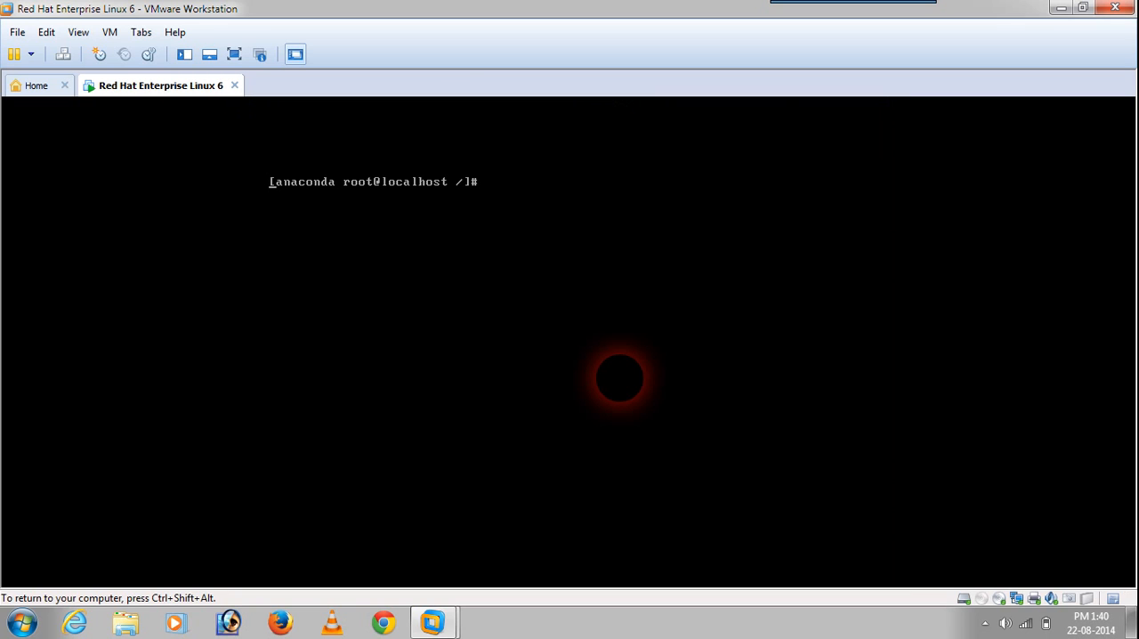
type("top")
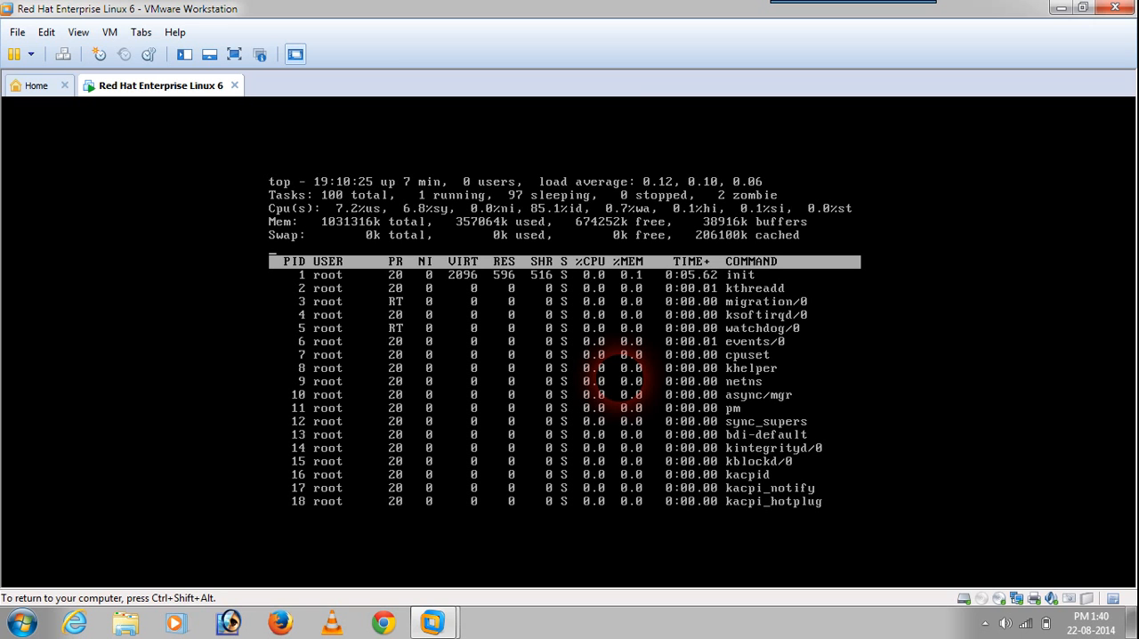
key("ctrl+alt")
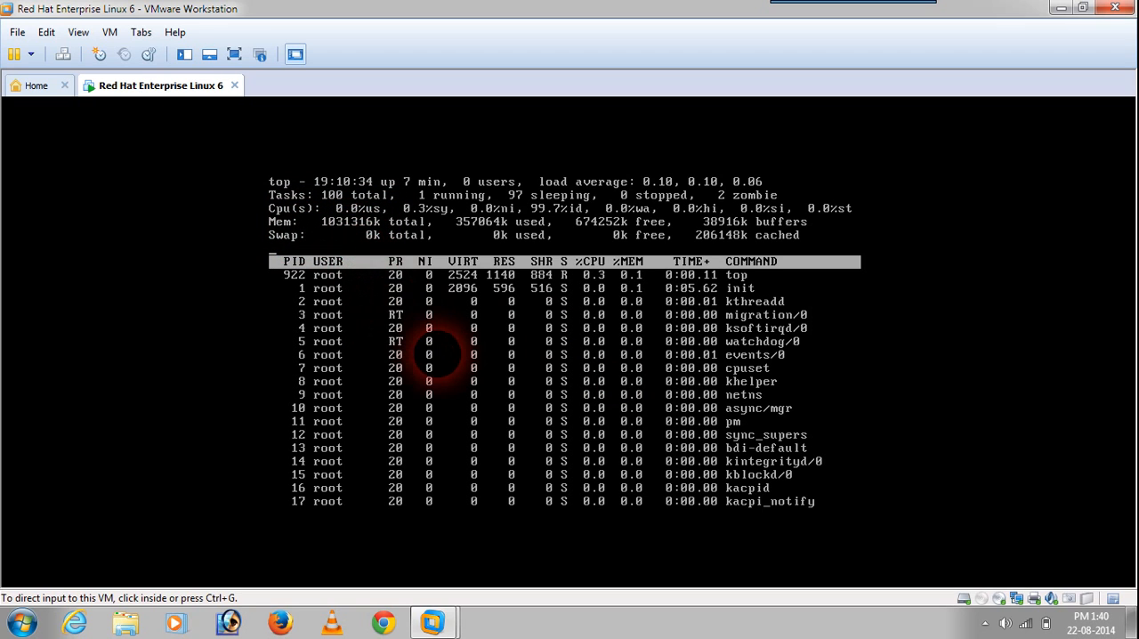
left_click(436, 354)
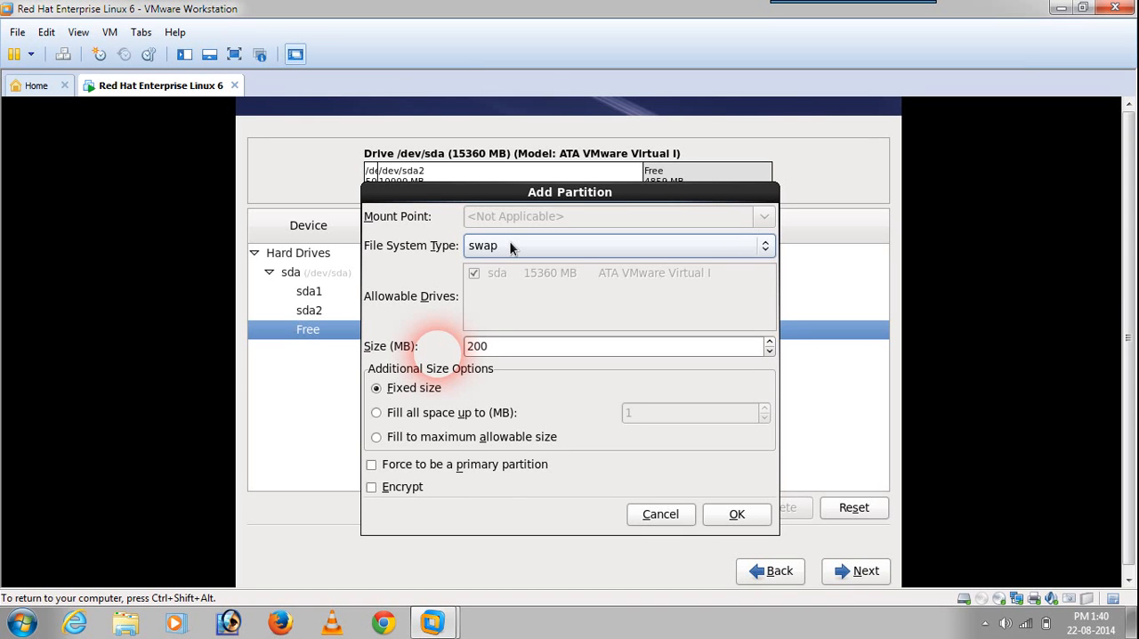
Step: Set the swap partition's size to 2048 MB and add it to the layout
left_click(503, 343)
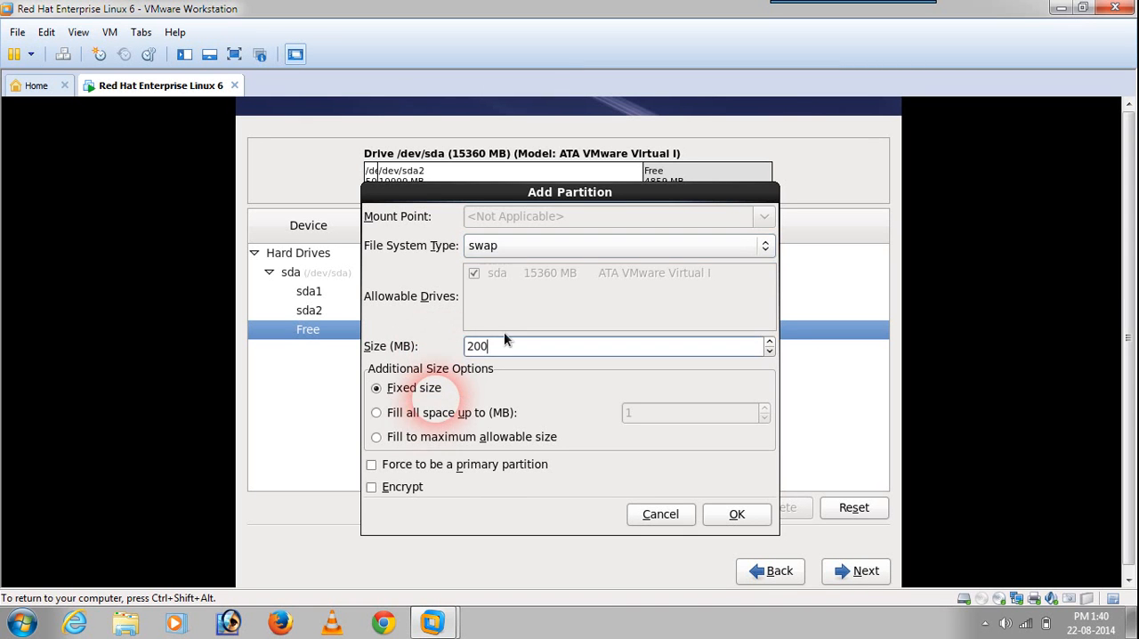
key("BackSpace")
left_click(736, 514)
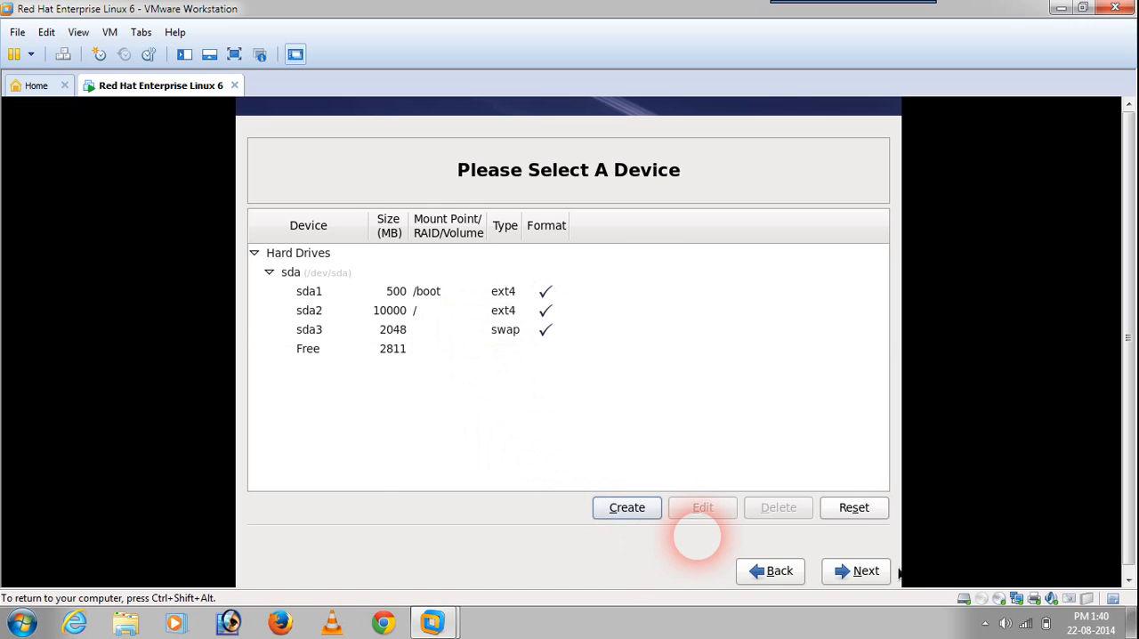
Step: Accept the partition layout, approve formatting /dev/sda and write the storage changes to disk
left_click(863, 571)
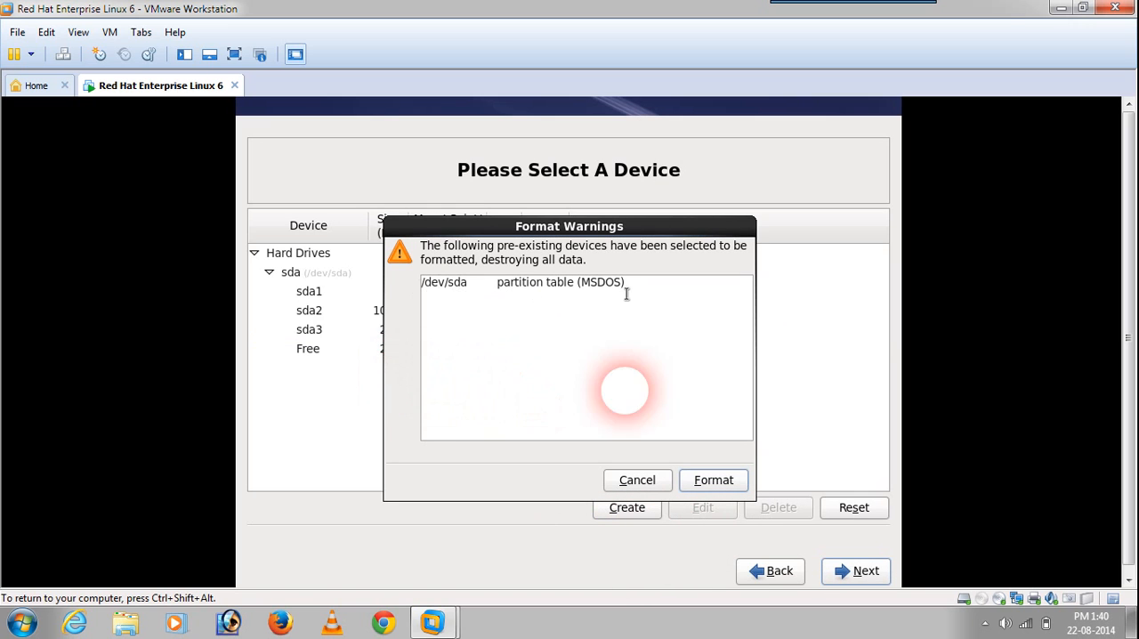
left_click(709, 481)
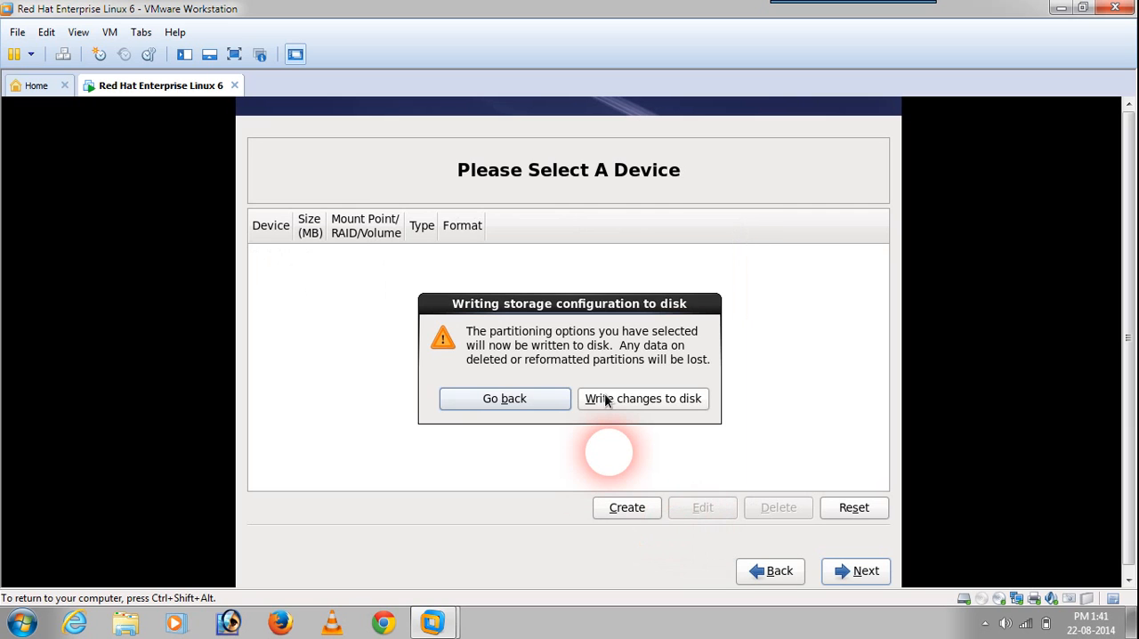
left_click(634, 399)
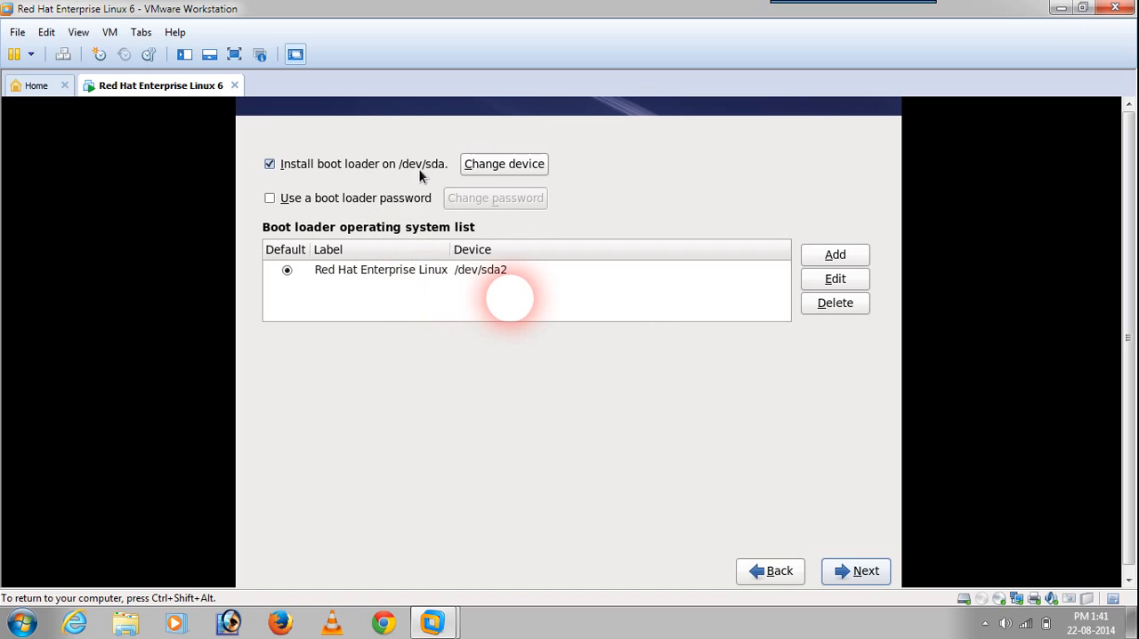
Step: Keep the boot loader on the Master Boot Record of /dev/sda without a boot loader password and continue
left_click(490, 168)
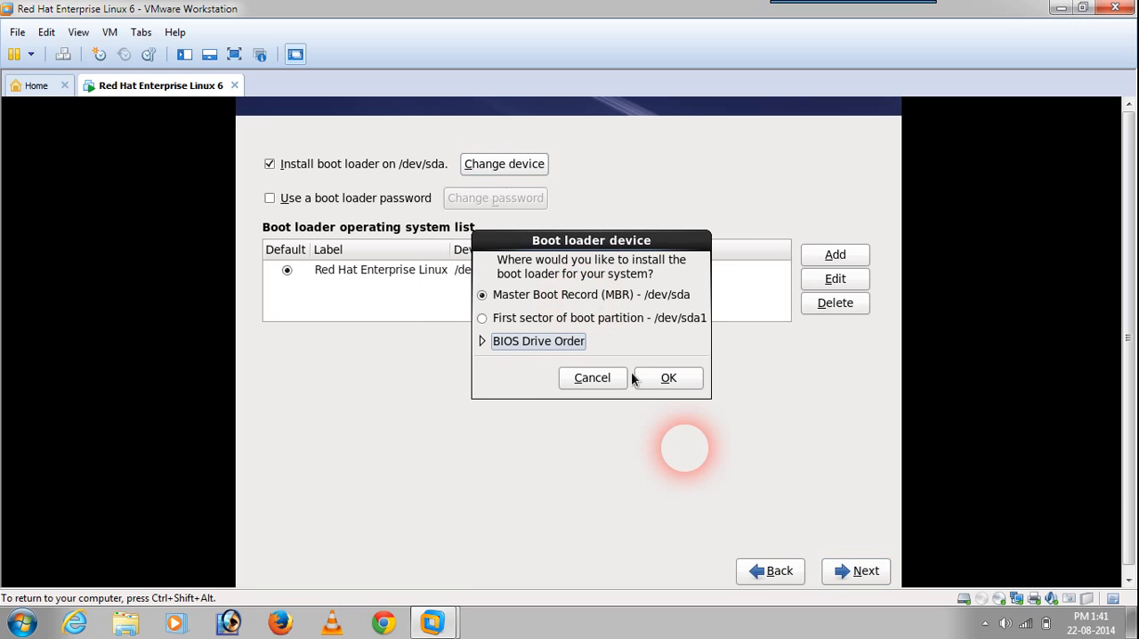
left_click(663, 378)
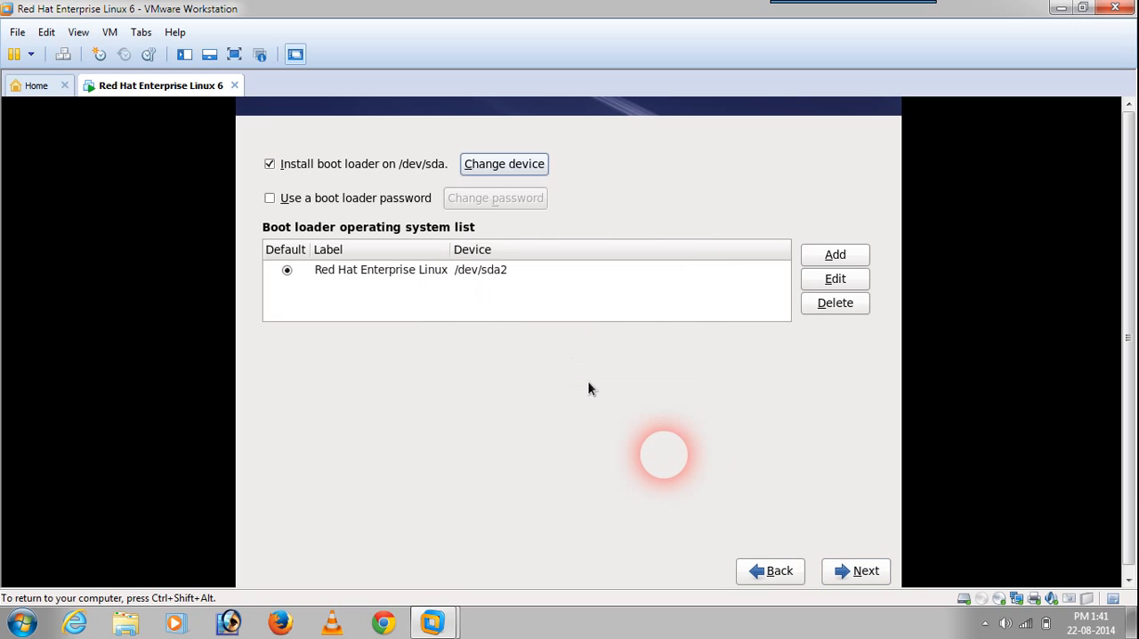
left_click(277, 203)
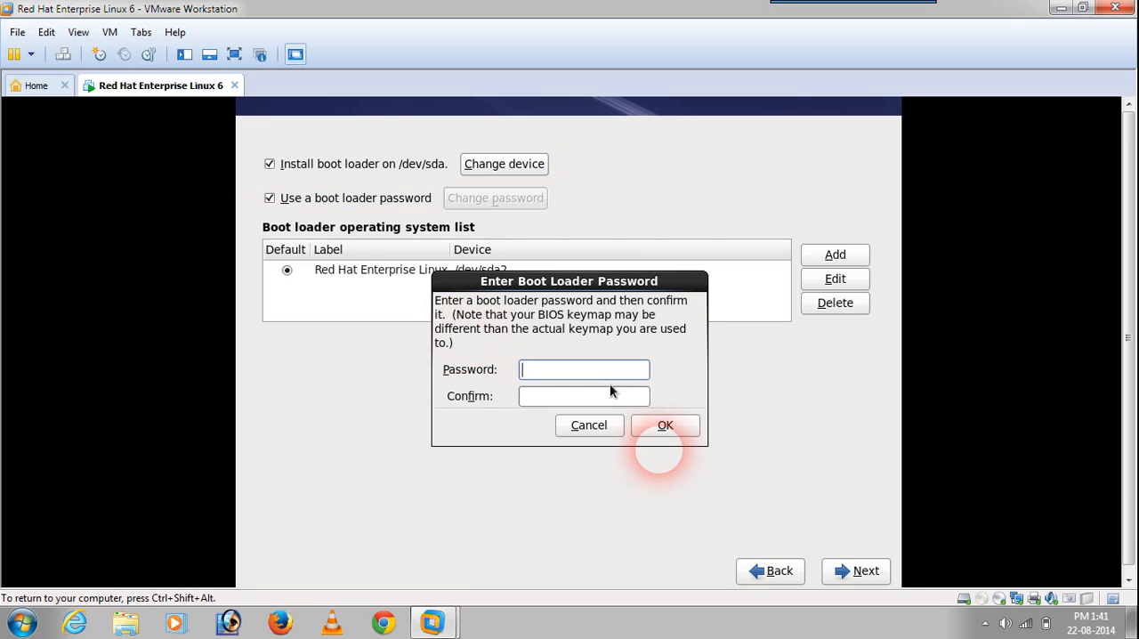
left_click(604, 431)
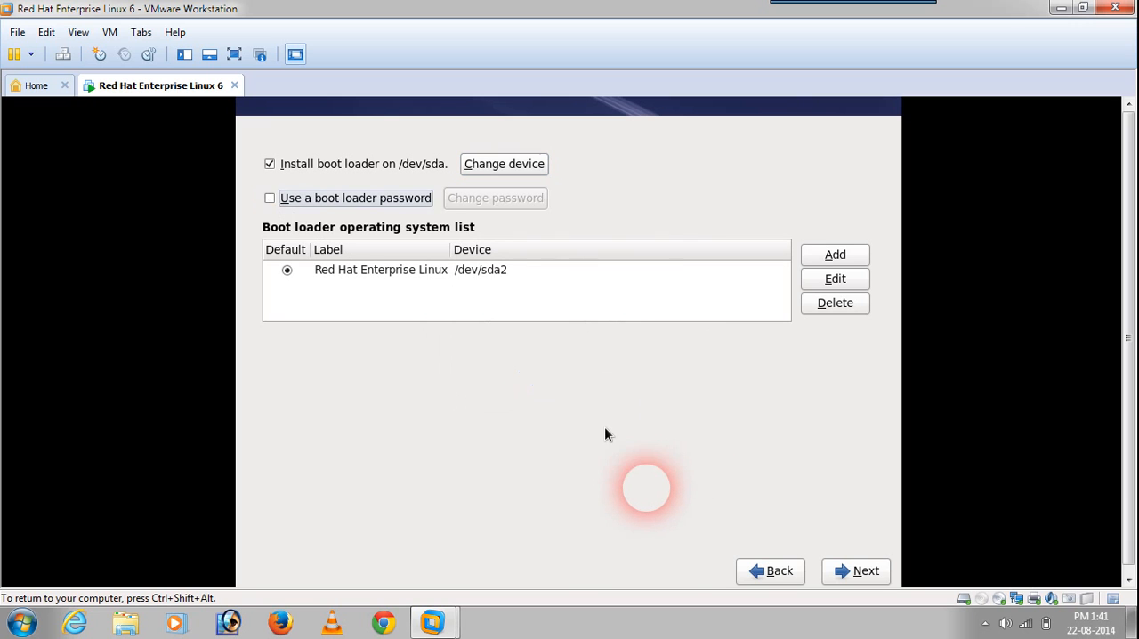
left_click(842, 580)
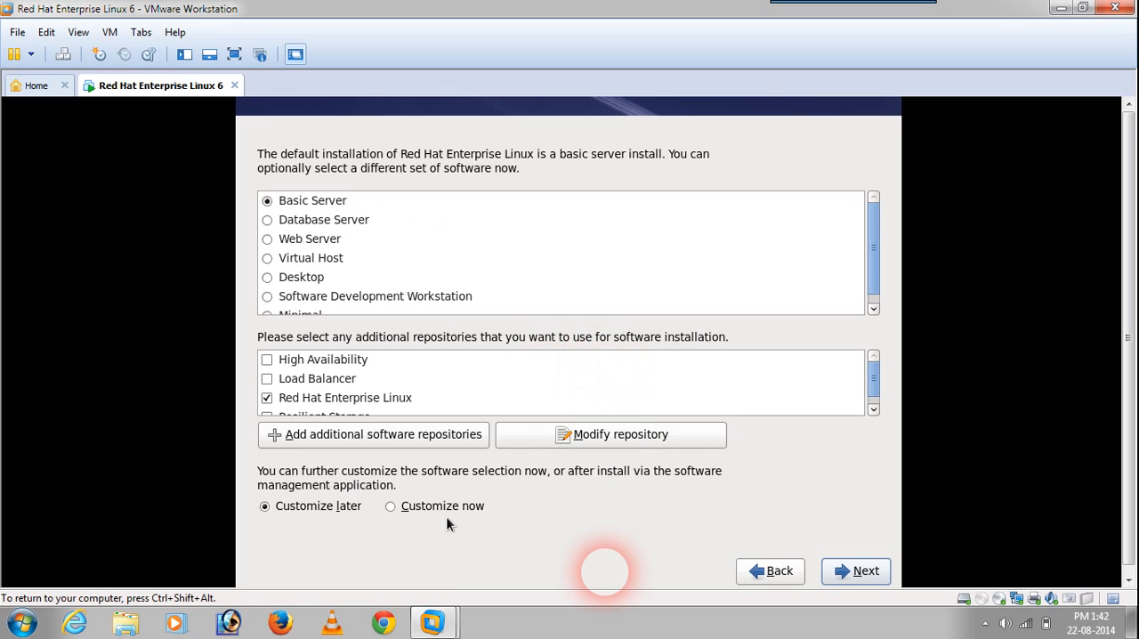
Step: Choose to customize the Basic Server software selection now and review the package groups in the Desktops category
left_click(390, 505)
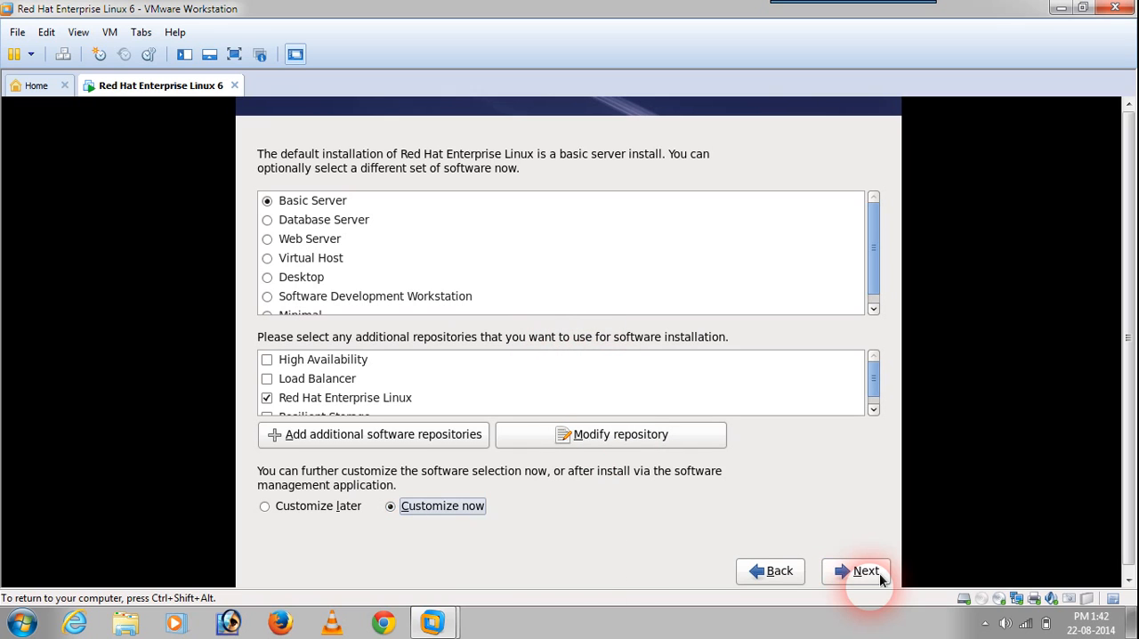
left_click(877, 574)
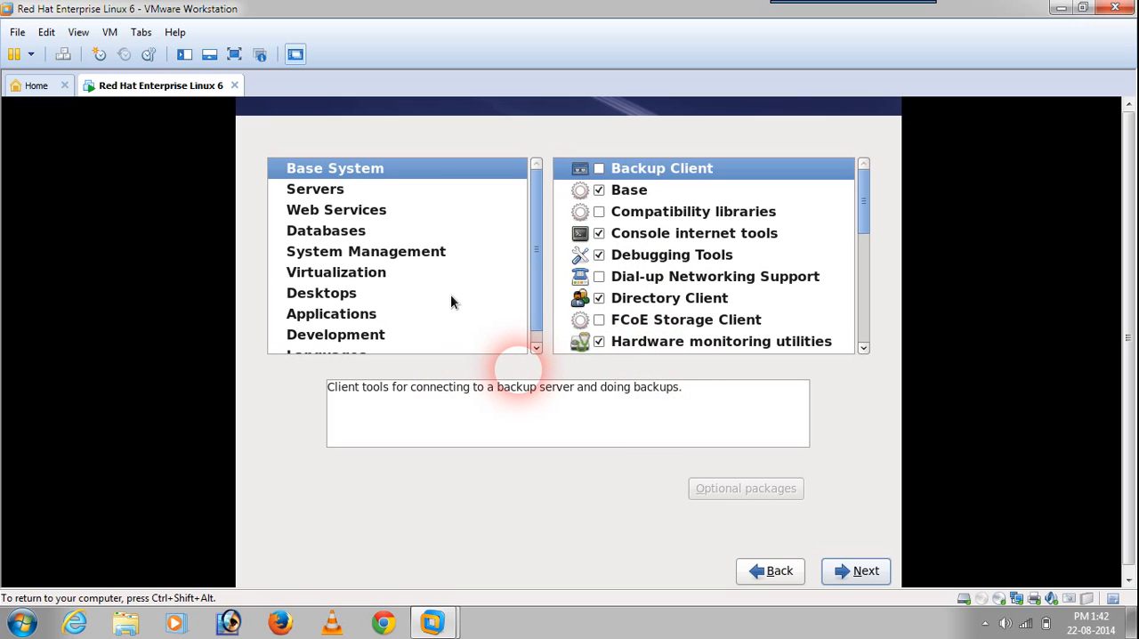
left_click(335, 301)
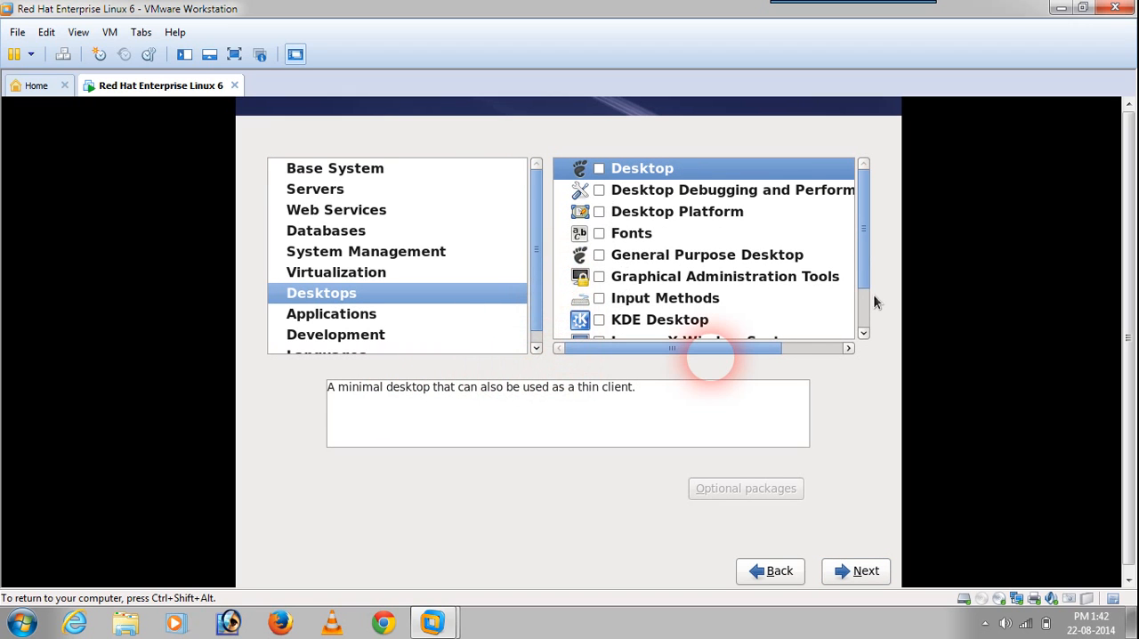
scroll(866, 293, "down", 1)
scroll(855, 229, "up", 1)
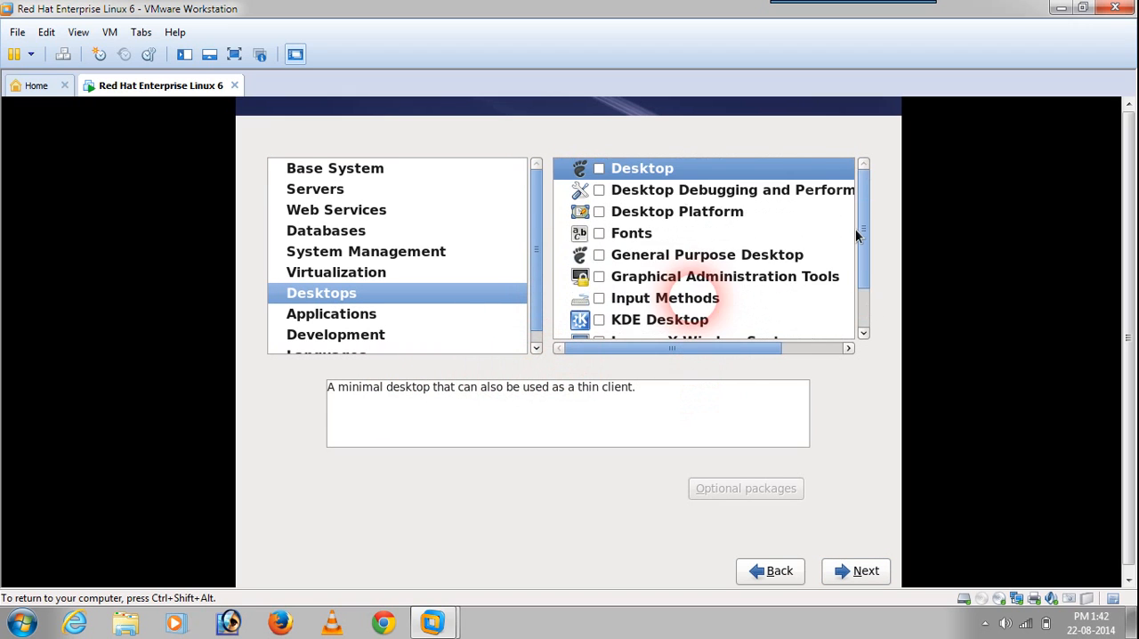
Step: Return to the software set selection, choose Desktop as the installation type and continue to the package customization
left_click(777, 572)
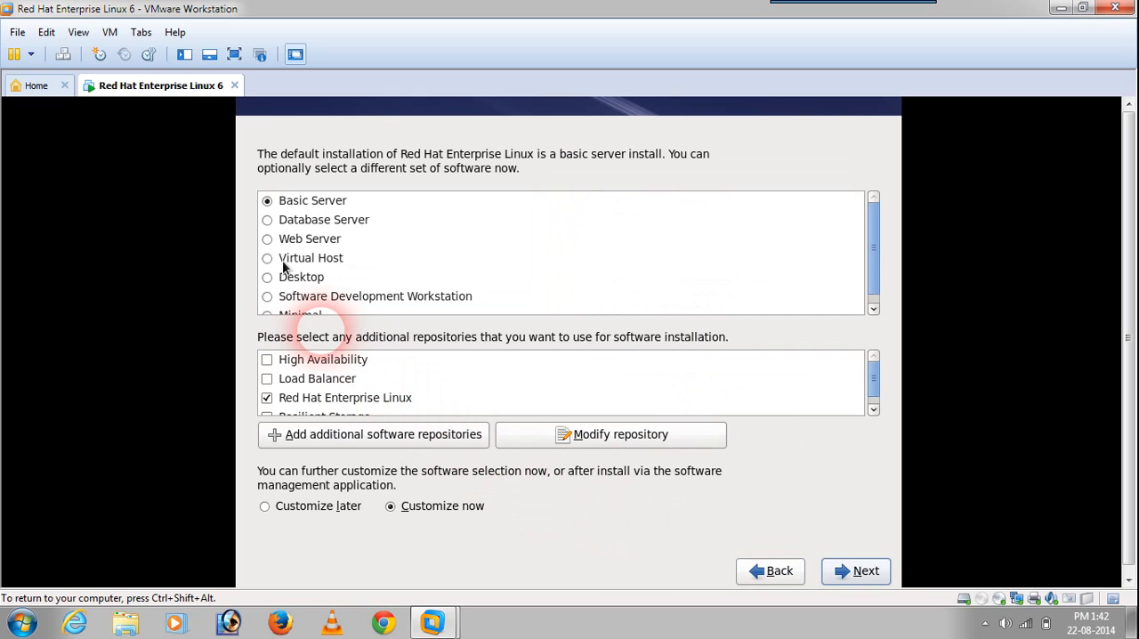
left_click(268, 278)
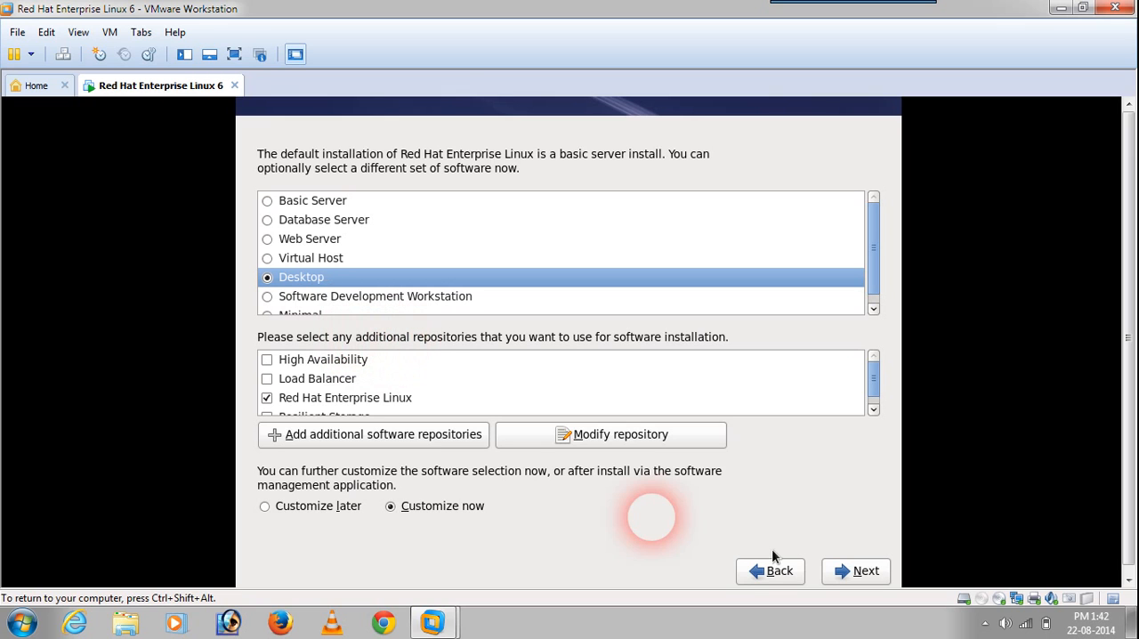
left_click(839, 575)
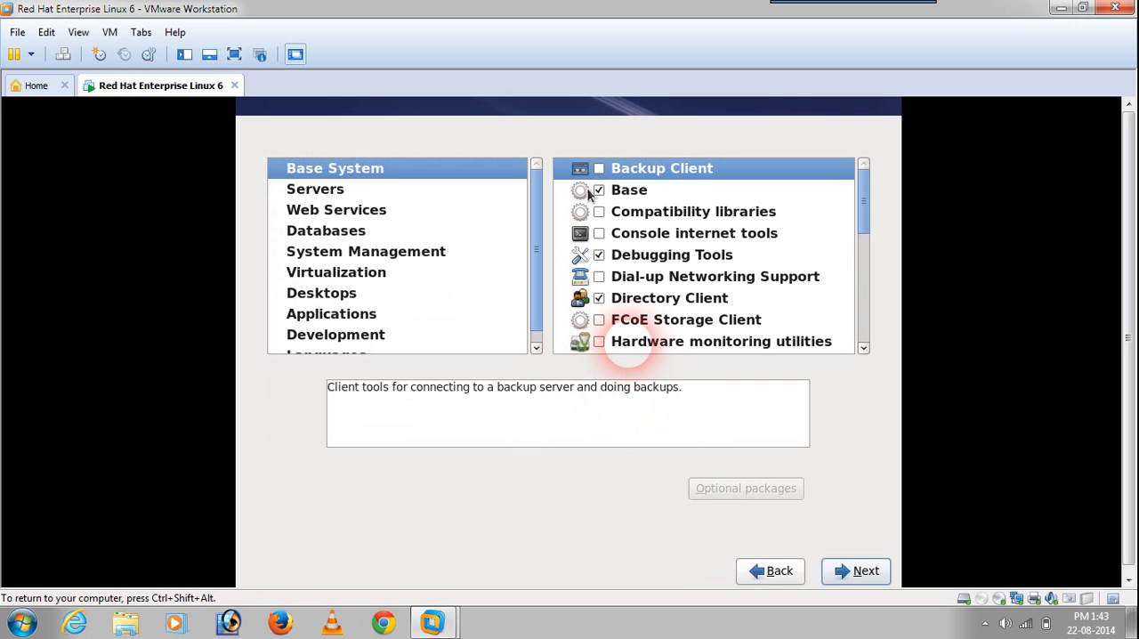
Step: Add the KDE Desktop group in the Desktops category and review its optional packages without changing them
left_click(316, 300)
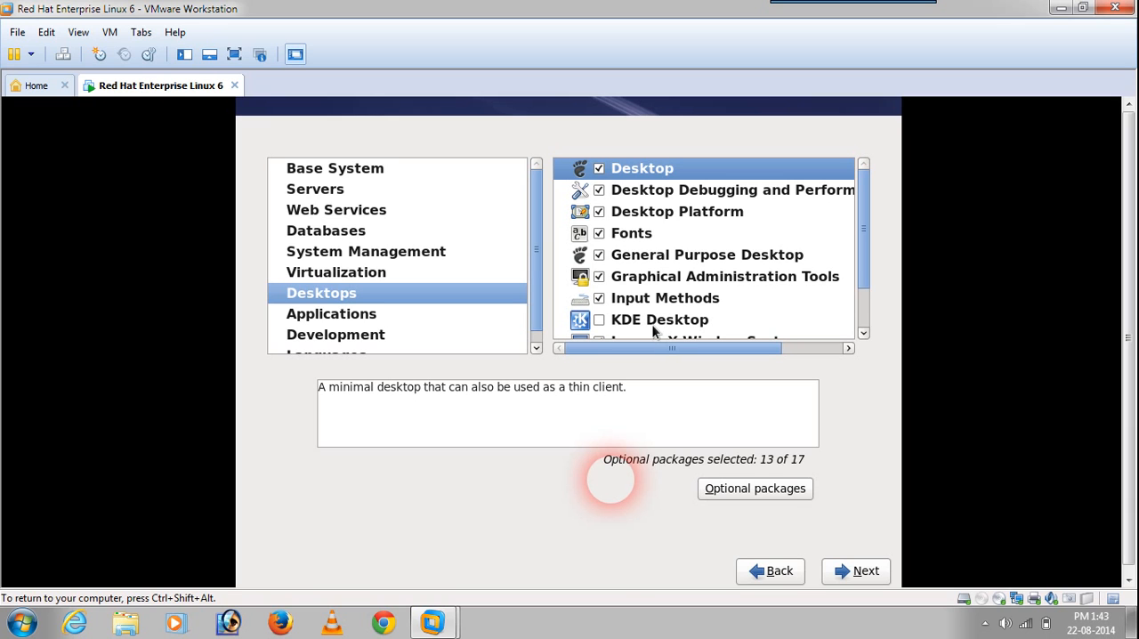
left_click(598, 321)
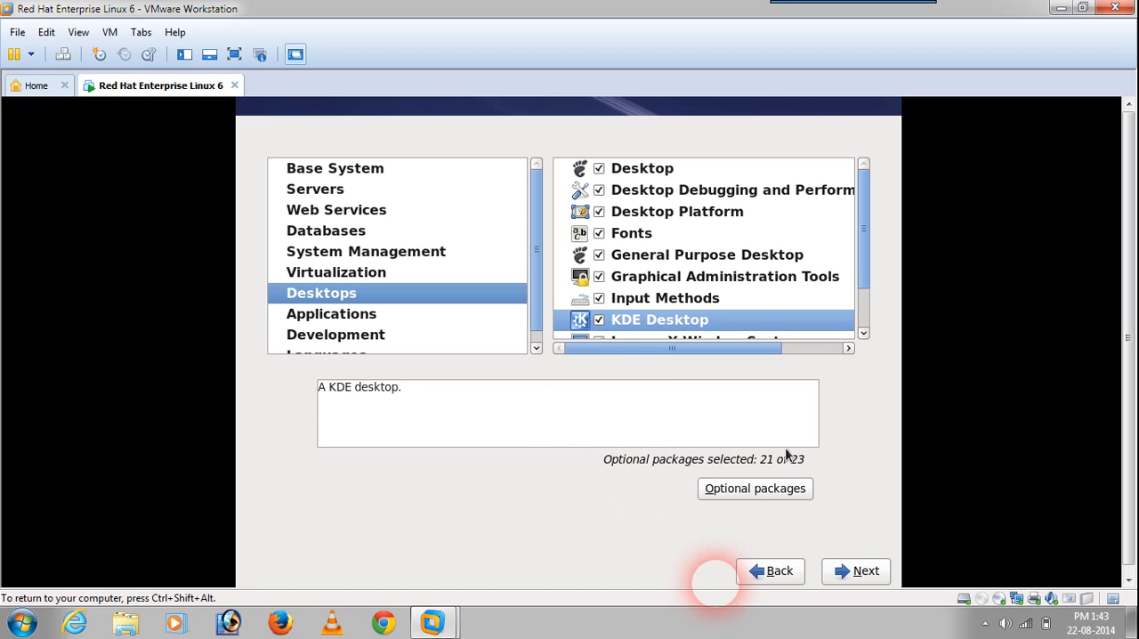
left_click(761, 487)
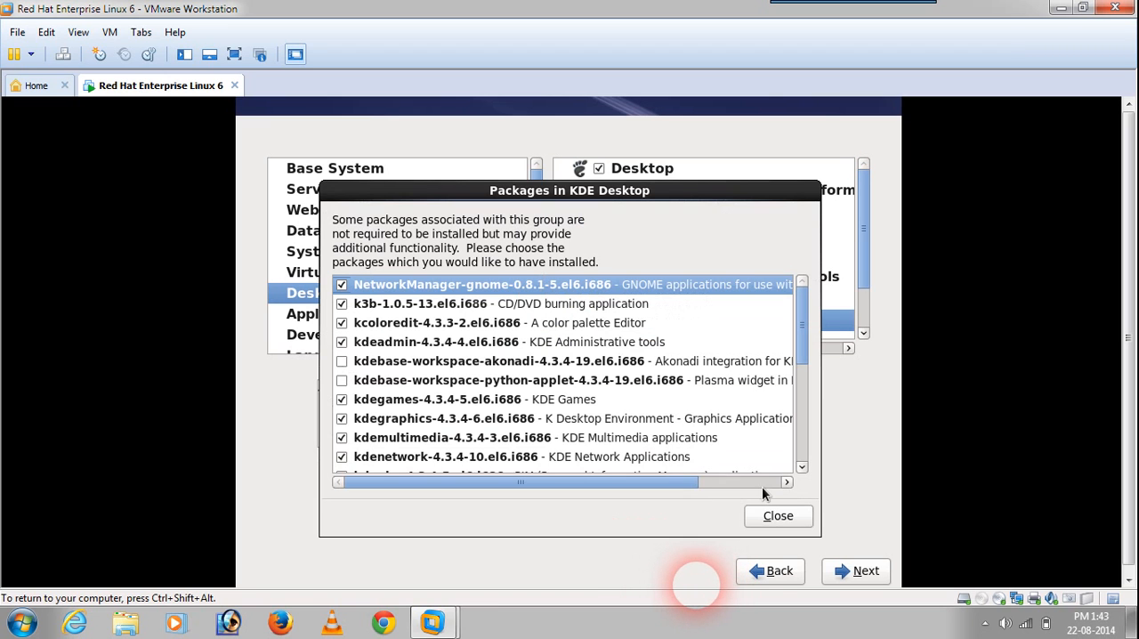
left_click(587, 345)
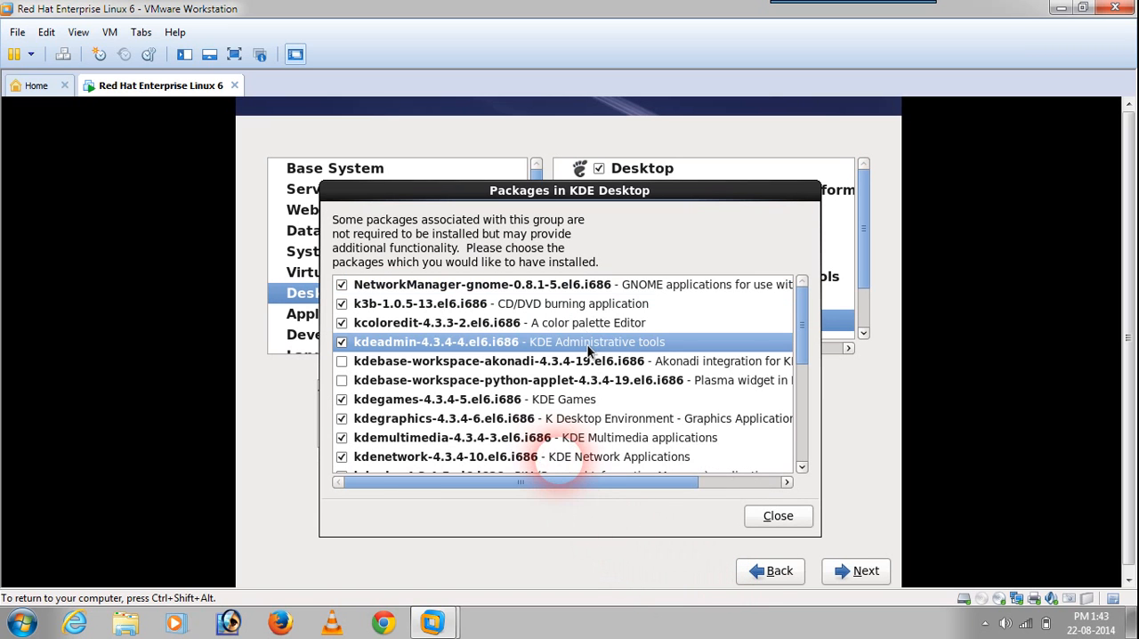
key("Down")
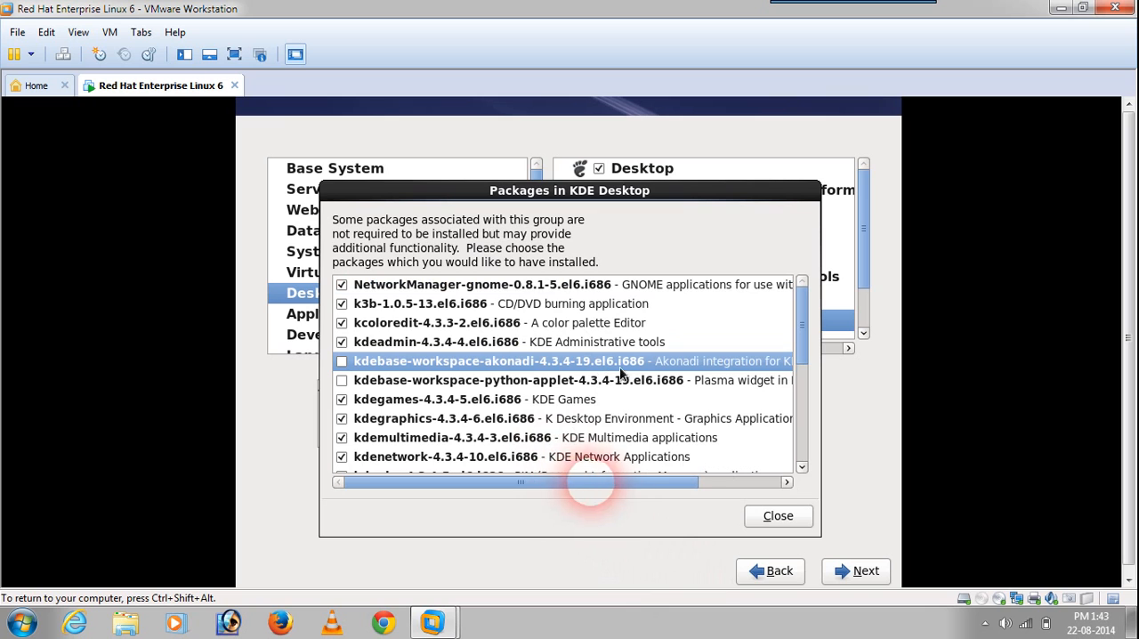
left_click(770, 520)
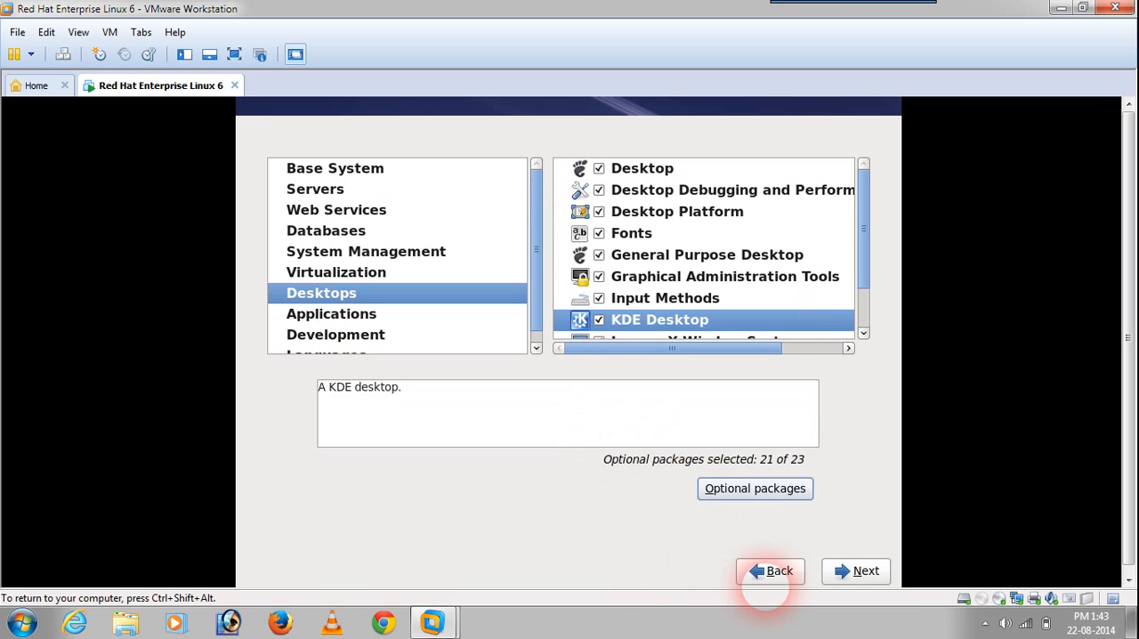
Step: Accept the customized software selection to start the package installation, and release the pointer from the virtual machine
left_click(847, 574)
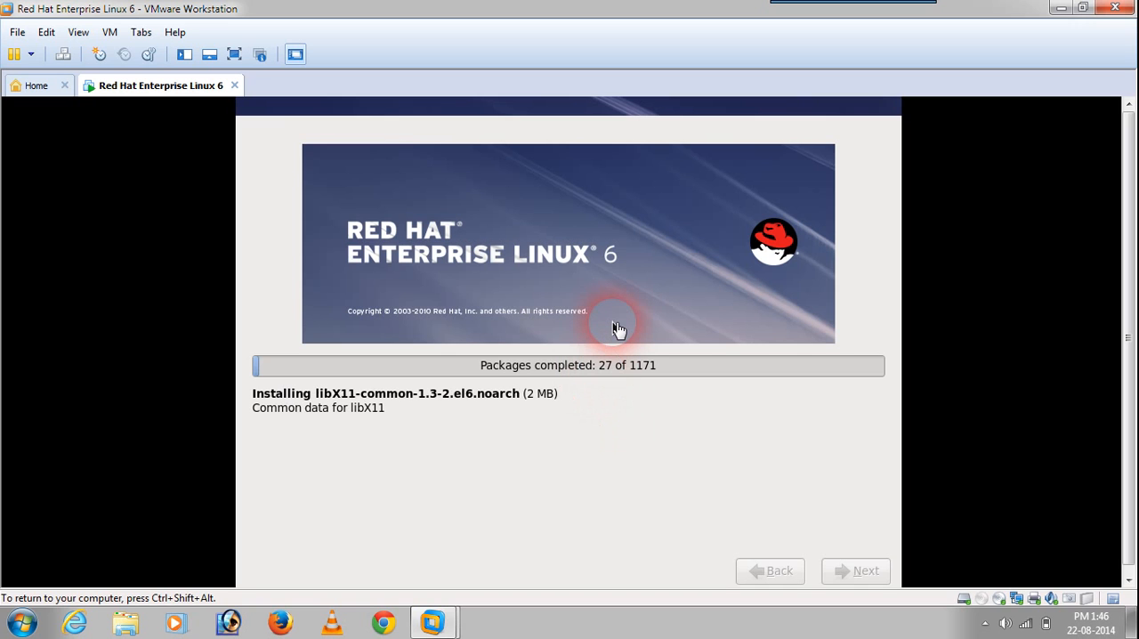
key("ctrl+shift+alt")
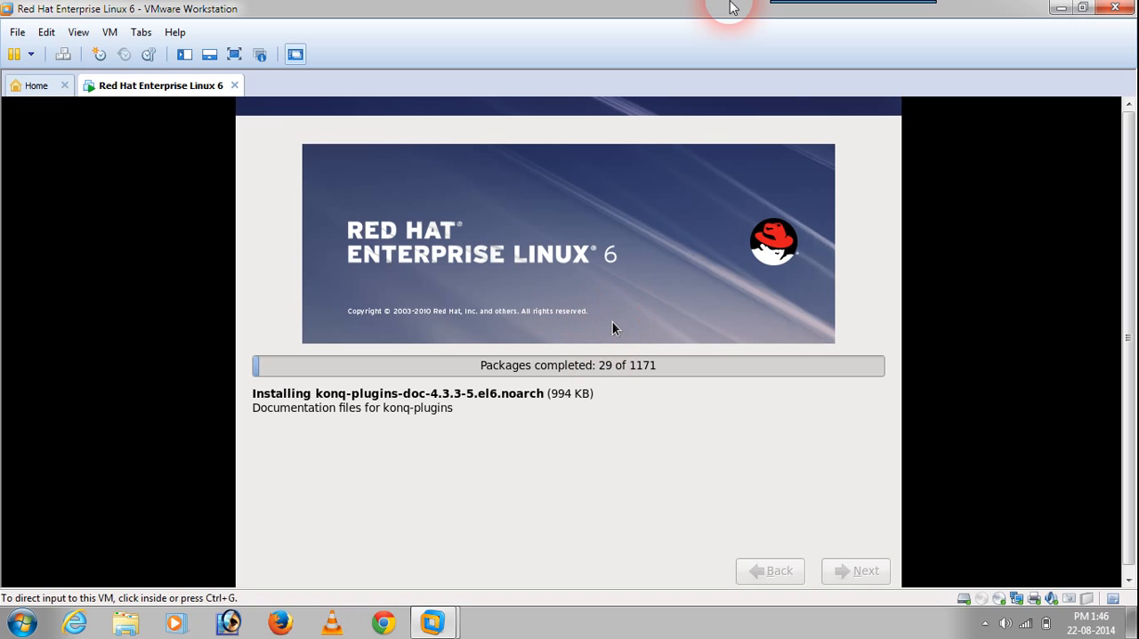